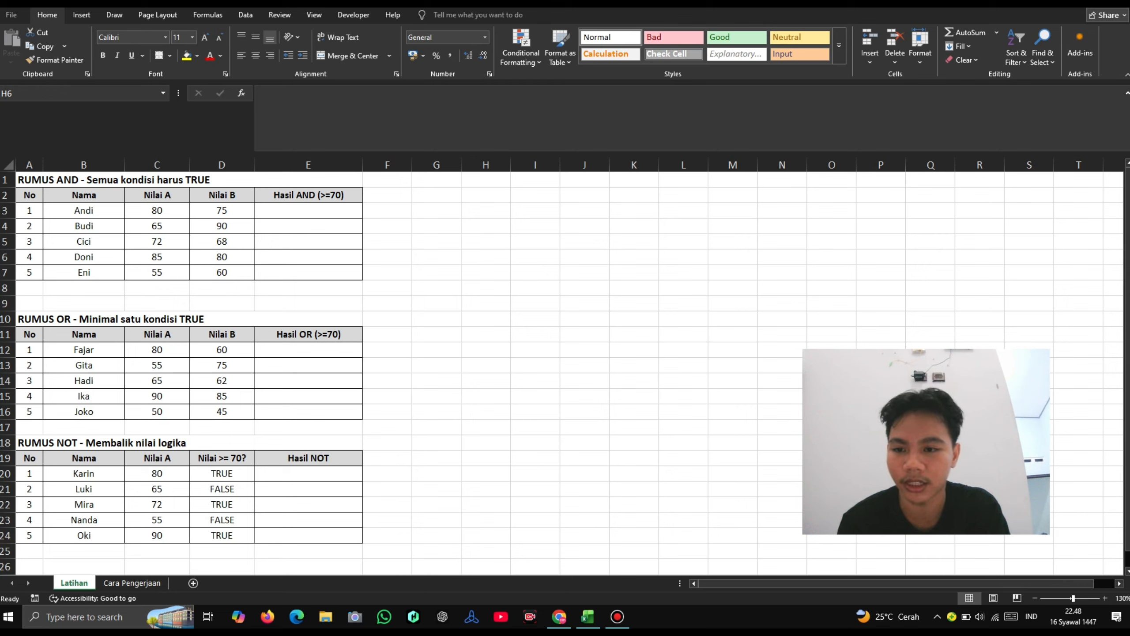
double_click(485, 257)
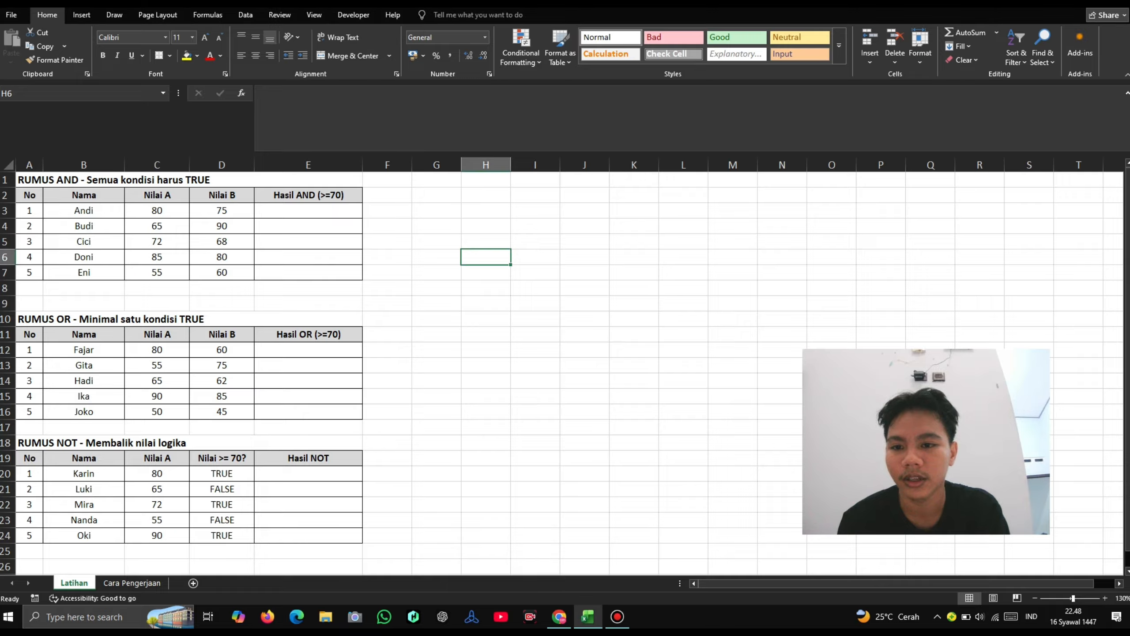
click(308, 211)
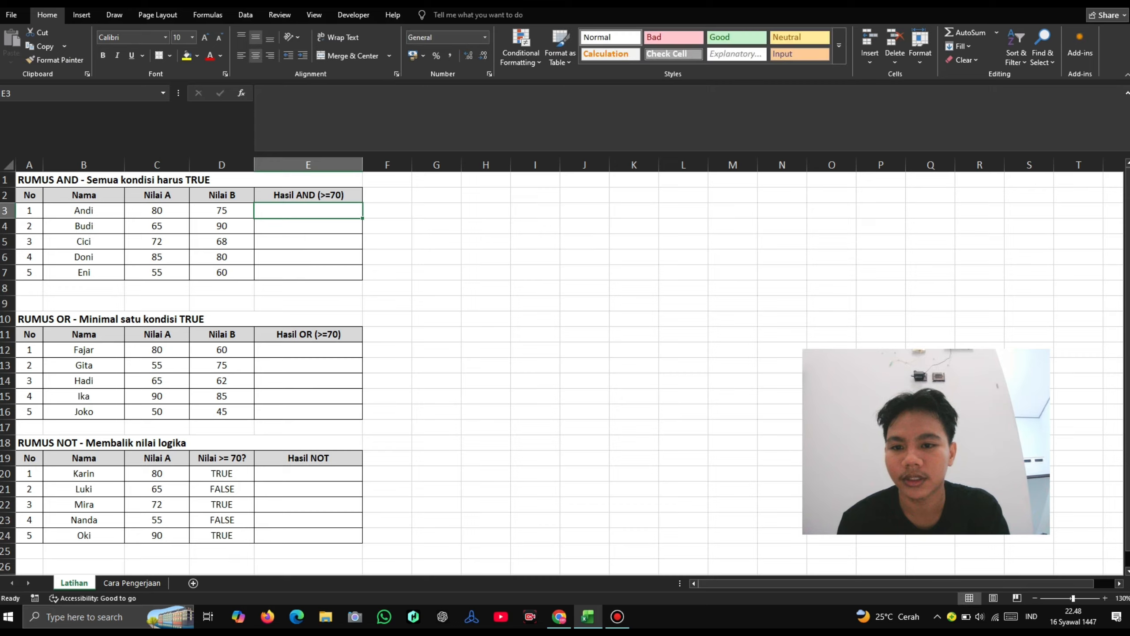
click(387, 210)
click(437, 241)
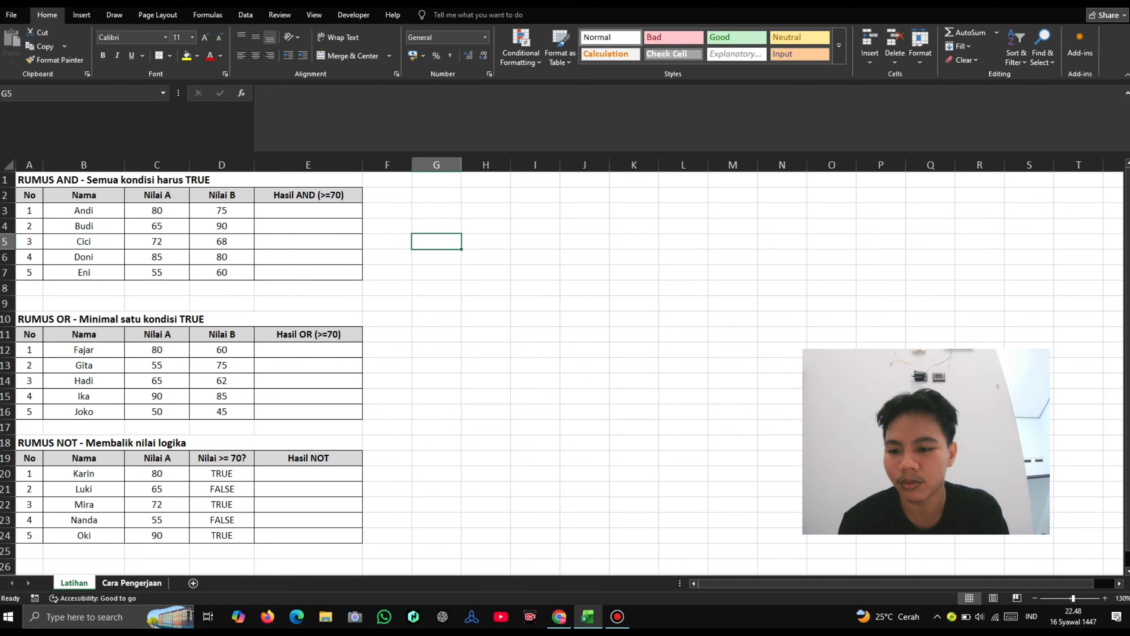
- Open the Cara Pengerjaan sheet and look over the functions listed in its explanation table
click(131, 583)
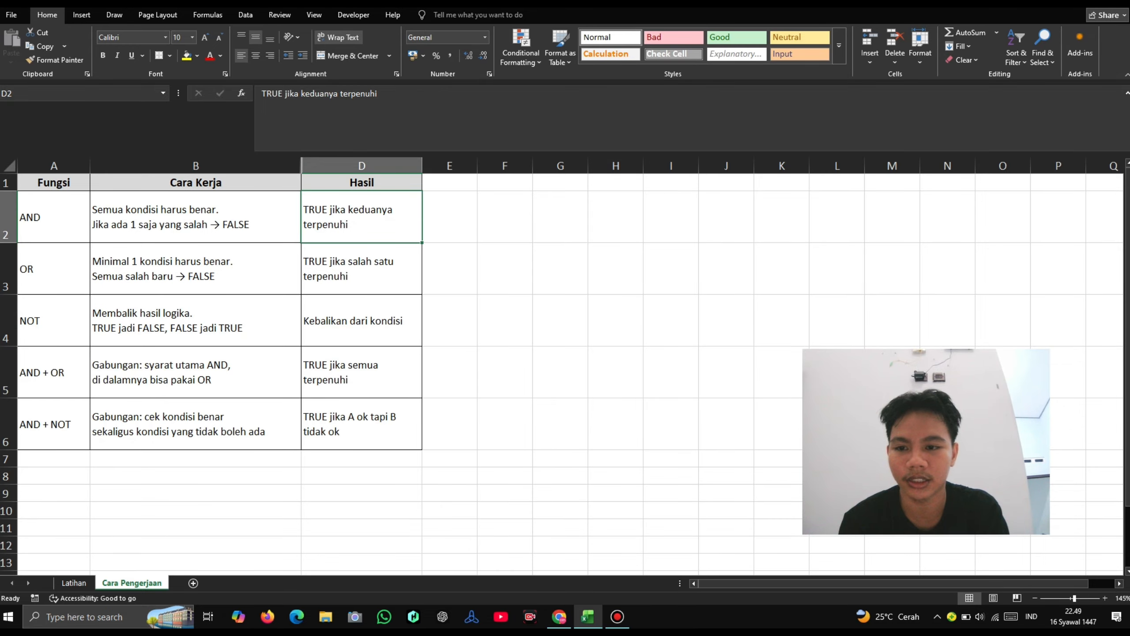
click(196, 217)
drag(54, 217, 361, 424)
click(504, 217)
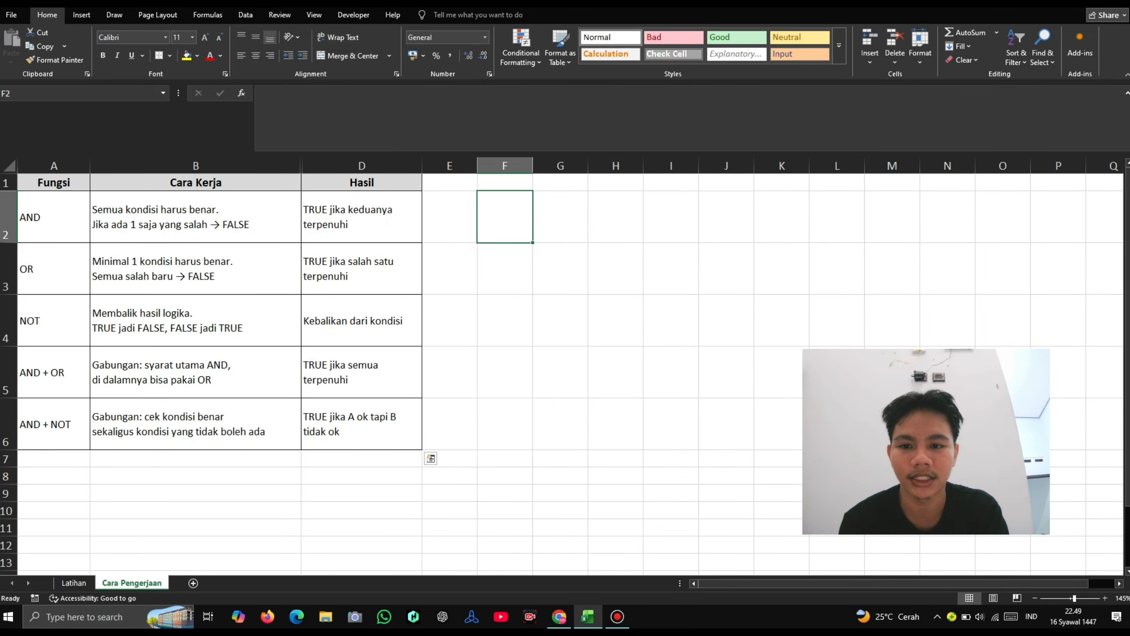
click(196, 217)
click(53, 217)
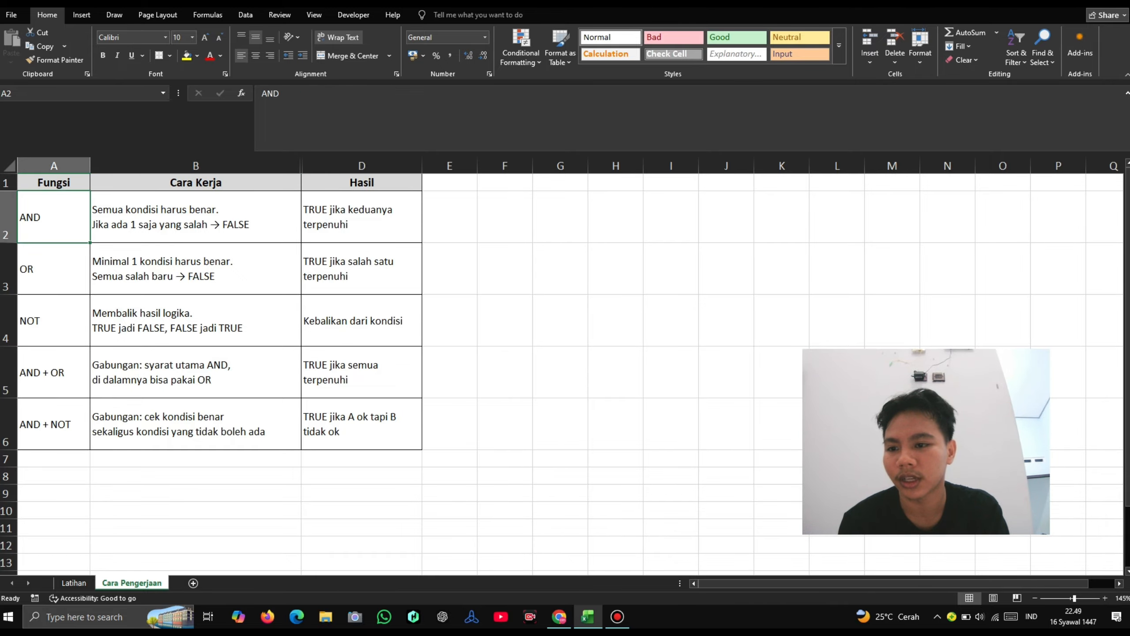
click(54, 269)
click(53, 320)
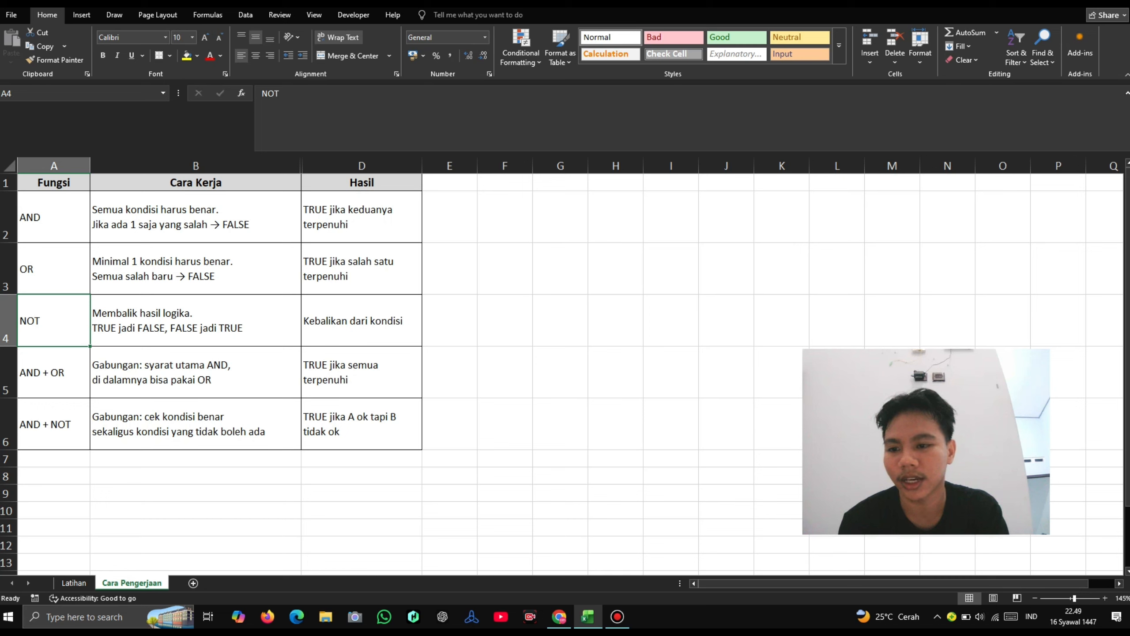
- Hide rows 5 and 6, which hold the AND + OR and AND + NOT combinations
drag(7, 374, 7, 423)
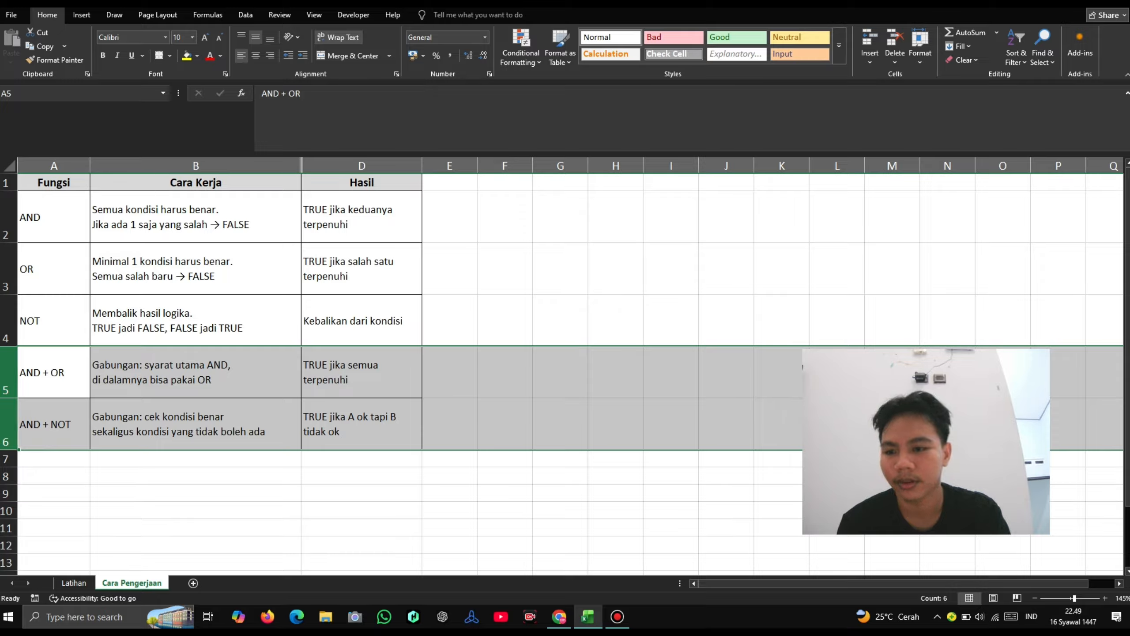
key(ctrl+9)
click(195, 425)
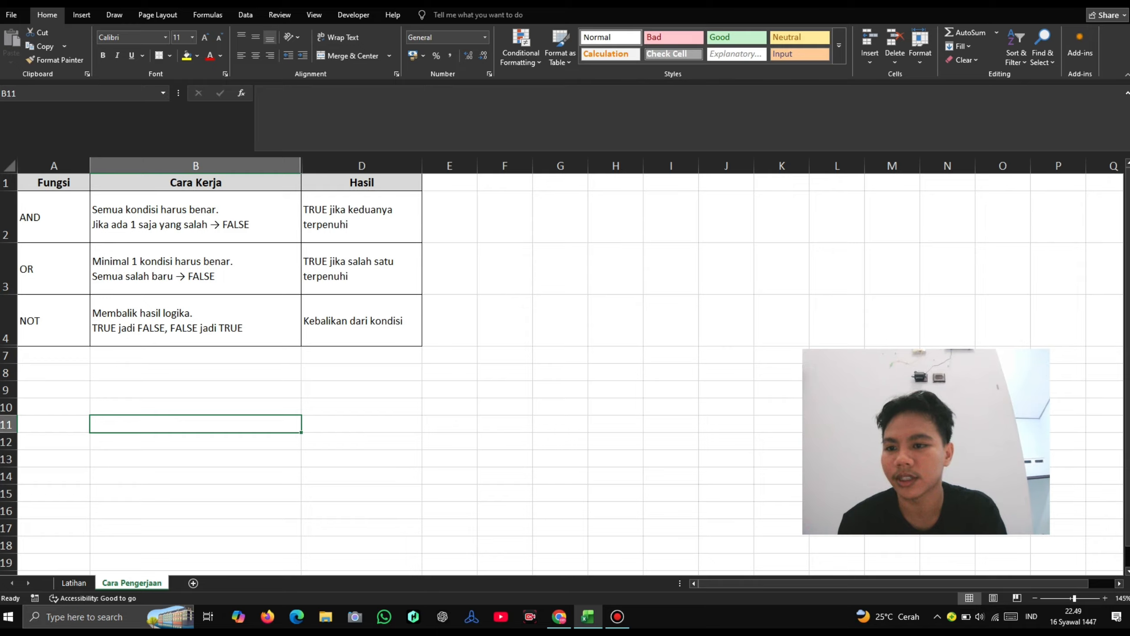
- Examine the remaining function table, reading how AND works and what its Hasil column says
mouse_move(53, 217)
mouse_down()
mouse_move(195, 222)
mouse_move(361, 321)
mouse_up()
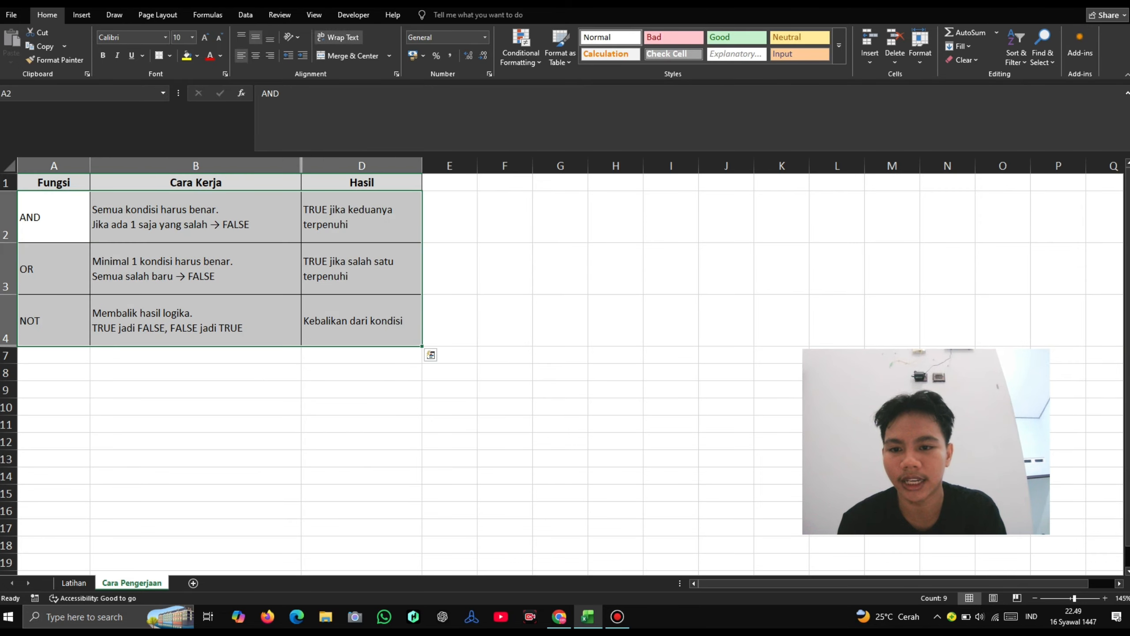
click(505, 217)
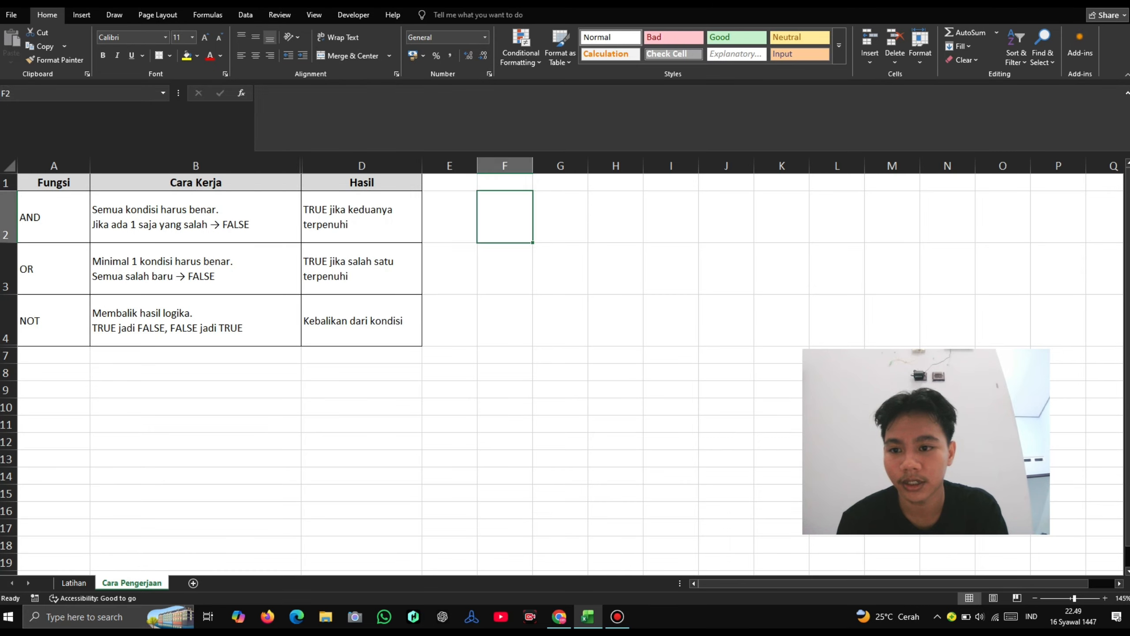
click(196, 216)
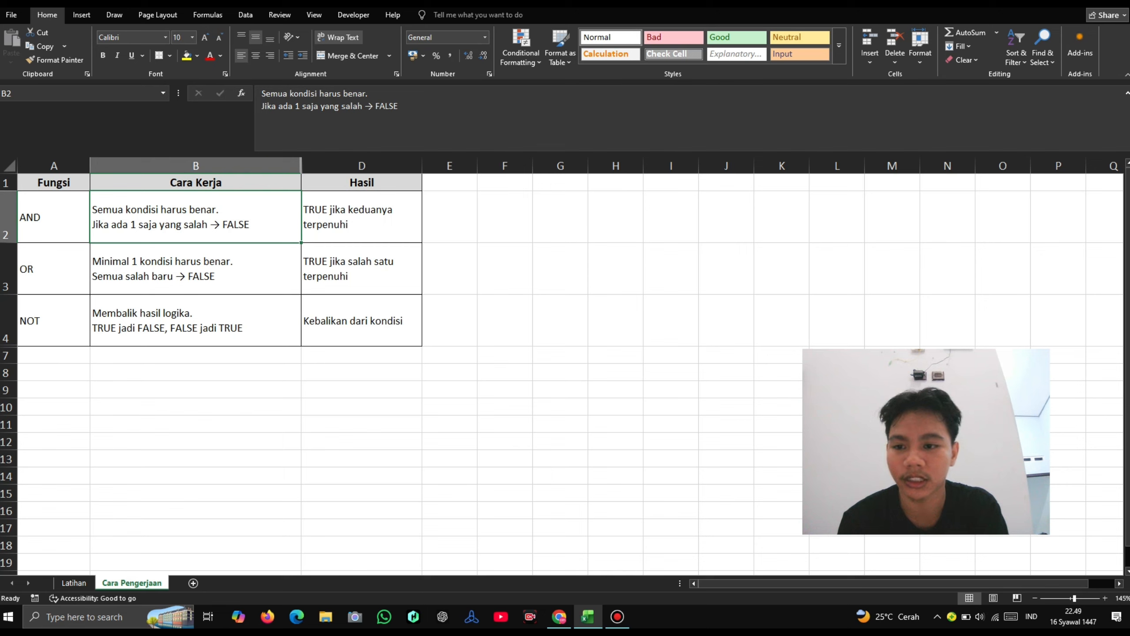
key(Right)
key(Right)
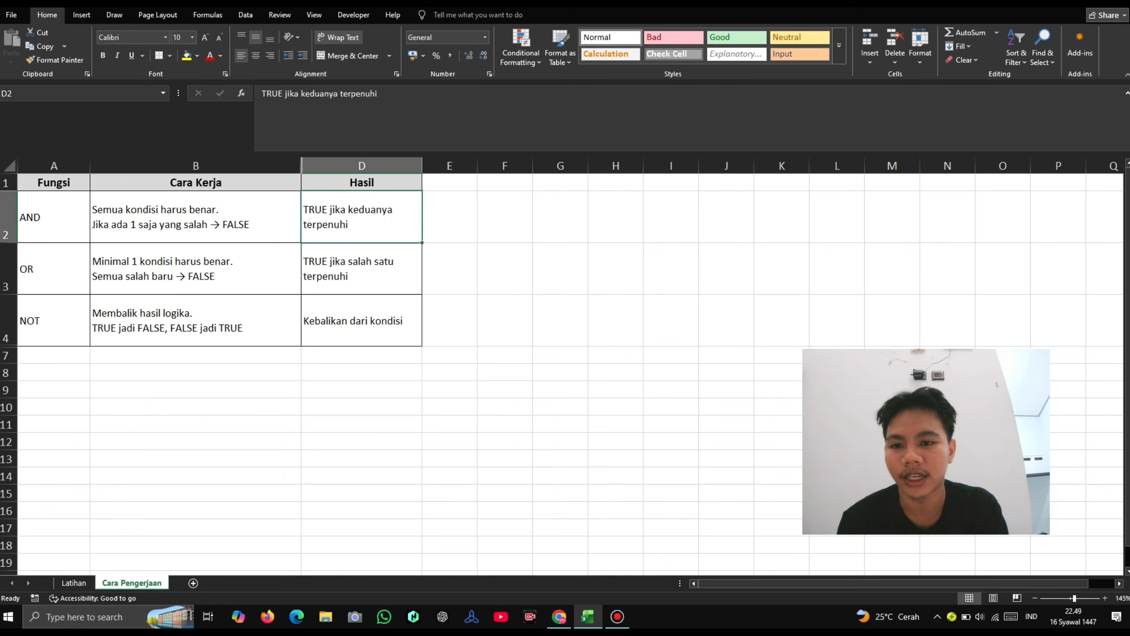
key(Left)
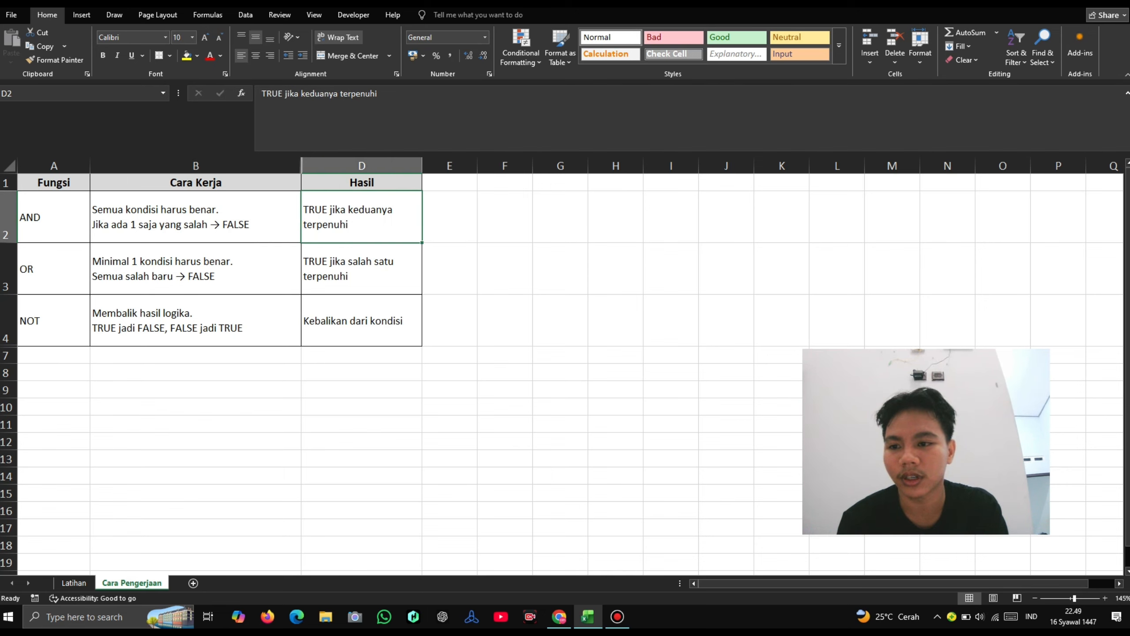
key(Left)
key(Left)
key(Right)
key(Right)
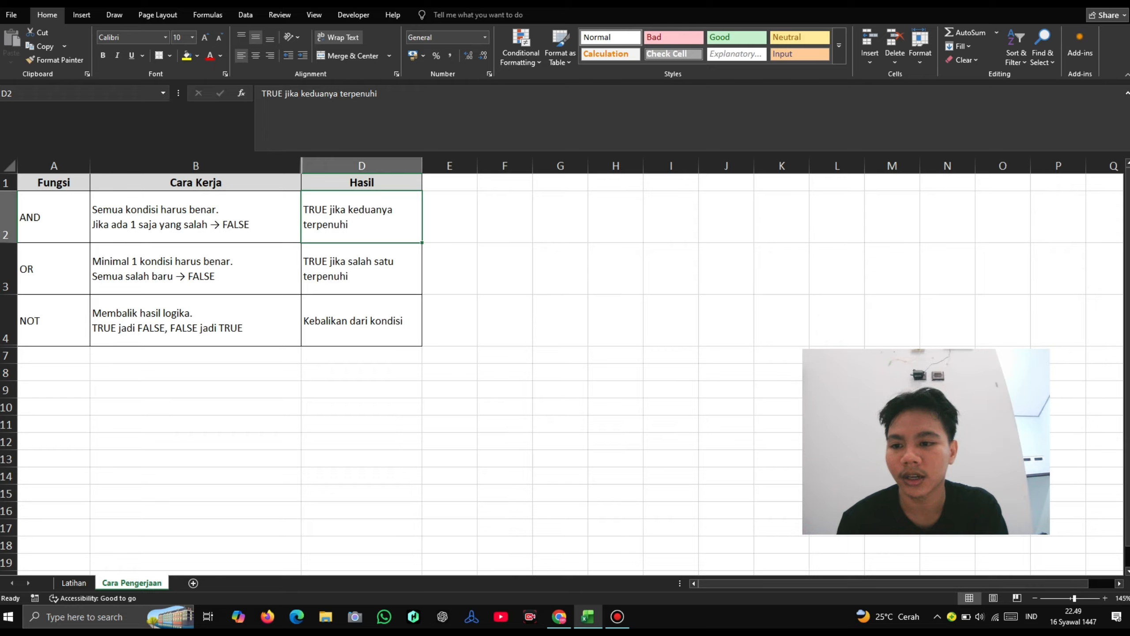
- Read the OR row's Cara Kerja and Hasil descriptions and compare them with the AND row
key(Down)
key(Left)
key(Left)
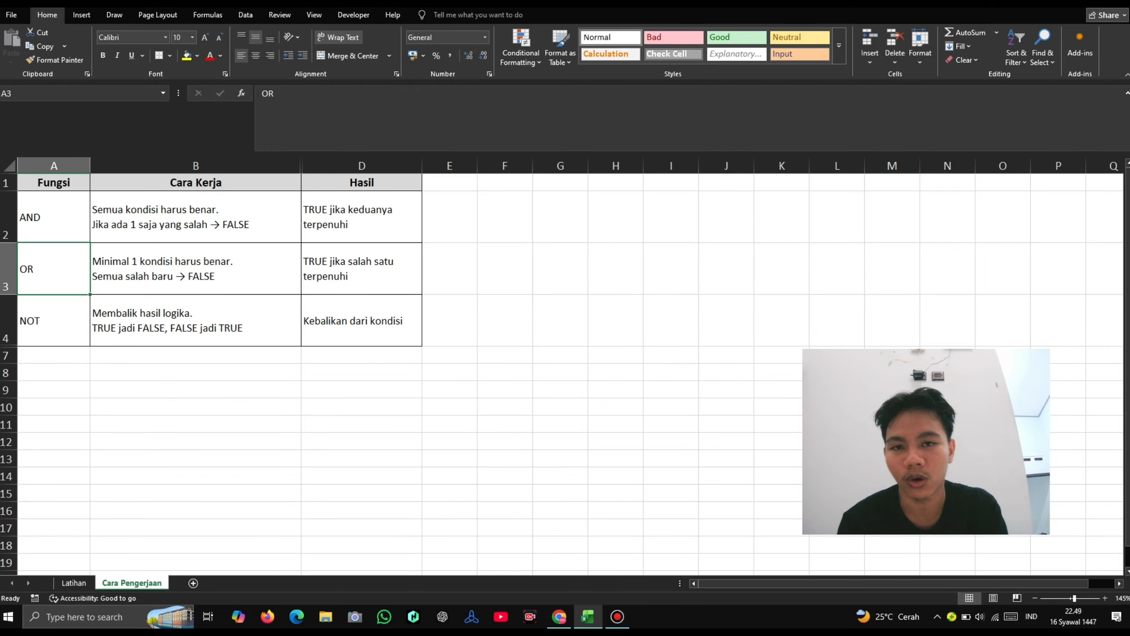
key(Right)
key(Left)
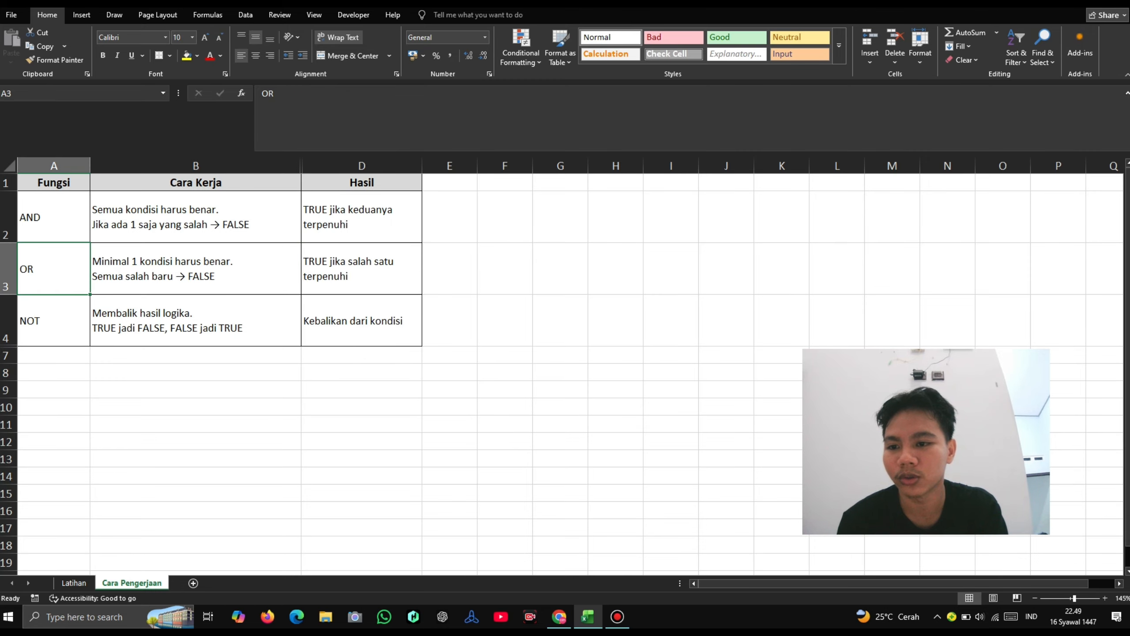
key(Right)
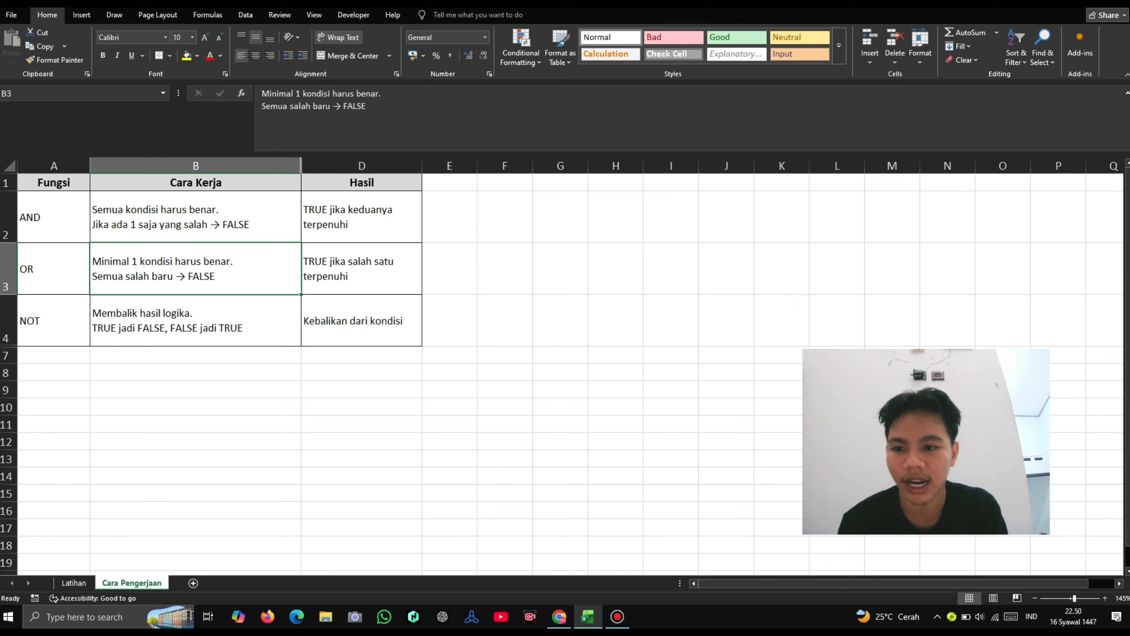
click(361, 268)
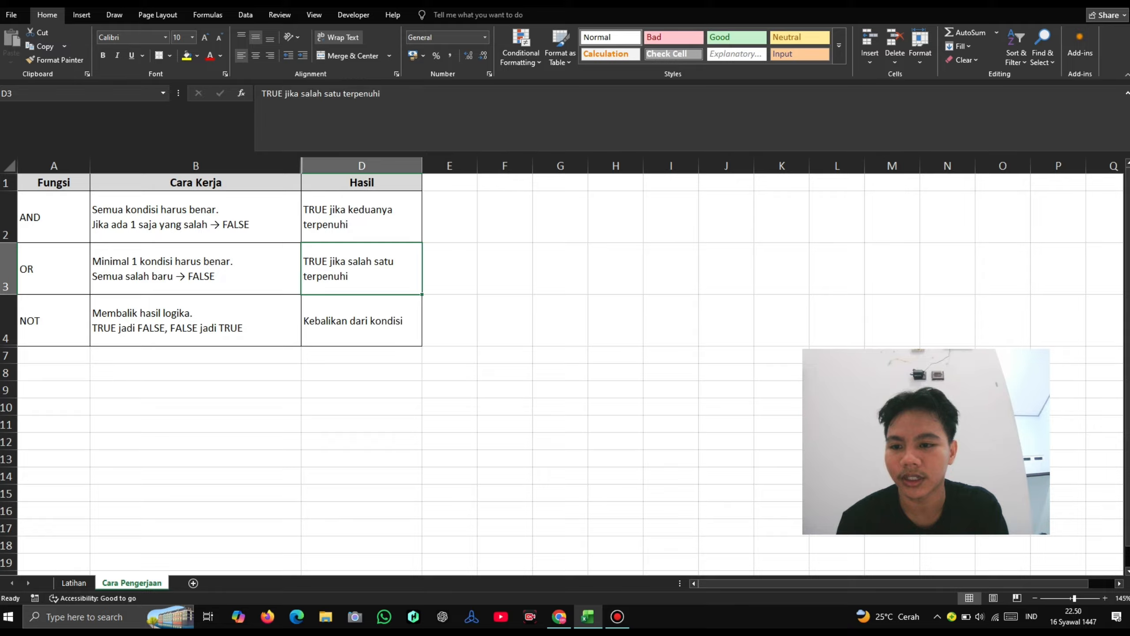
click(196, 269)
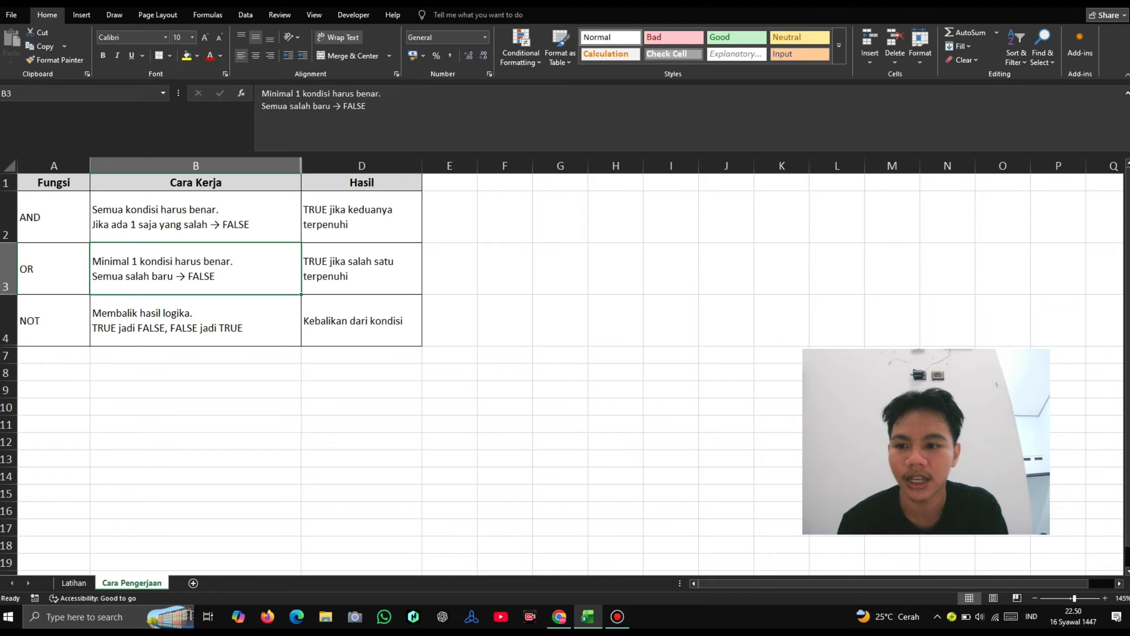
click(54, 216)
click(195, 216)
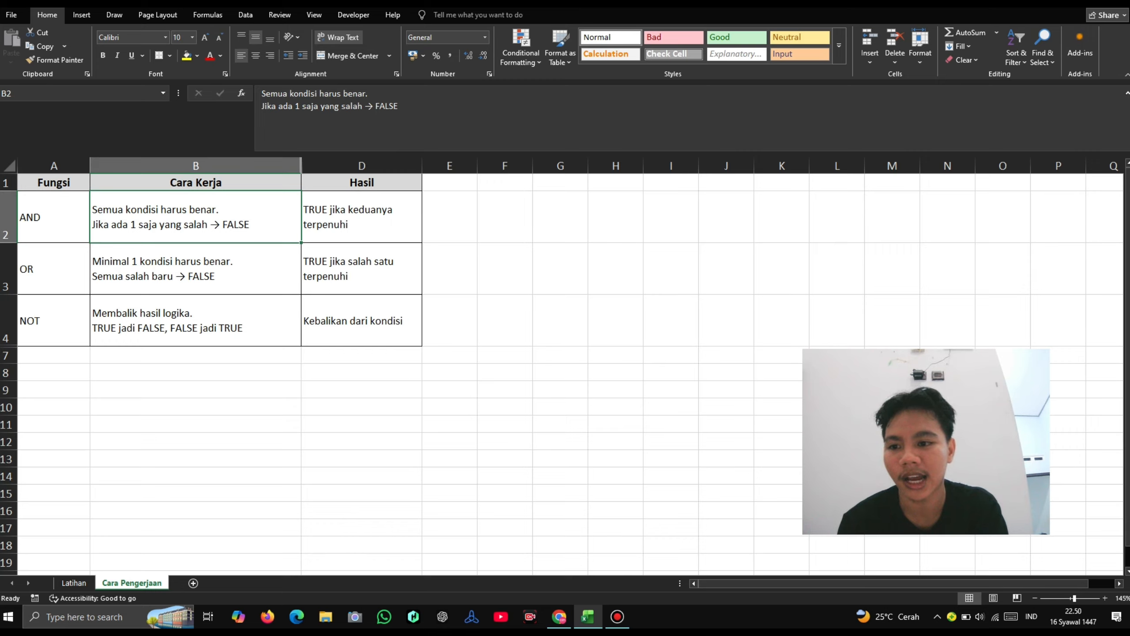
click(196, 269)
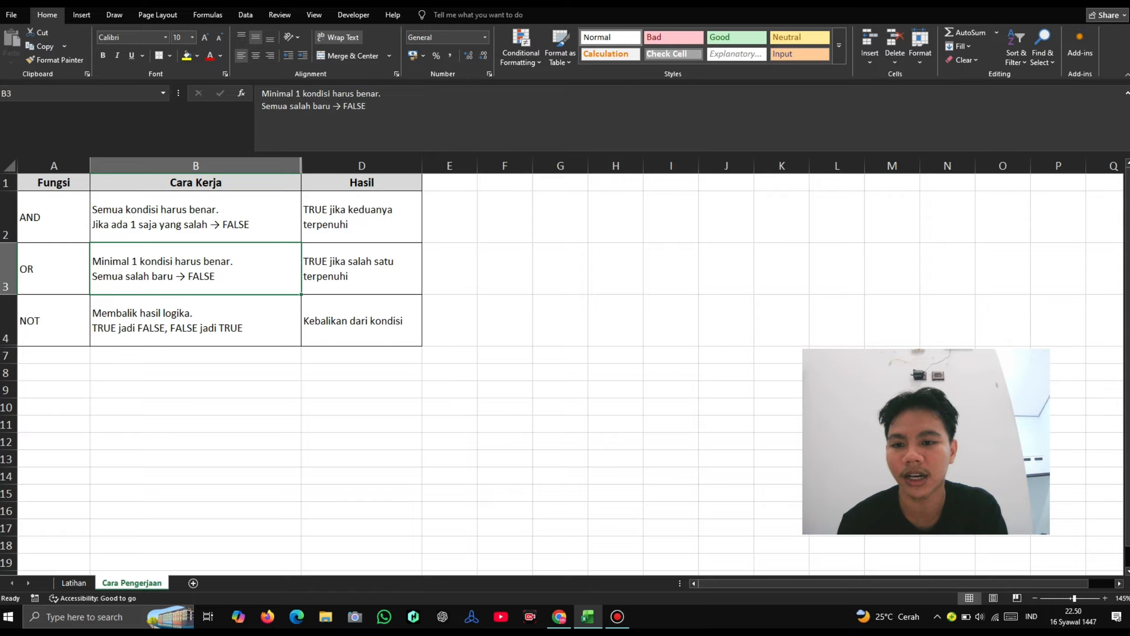
click(362, 268)
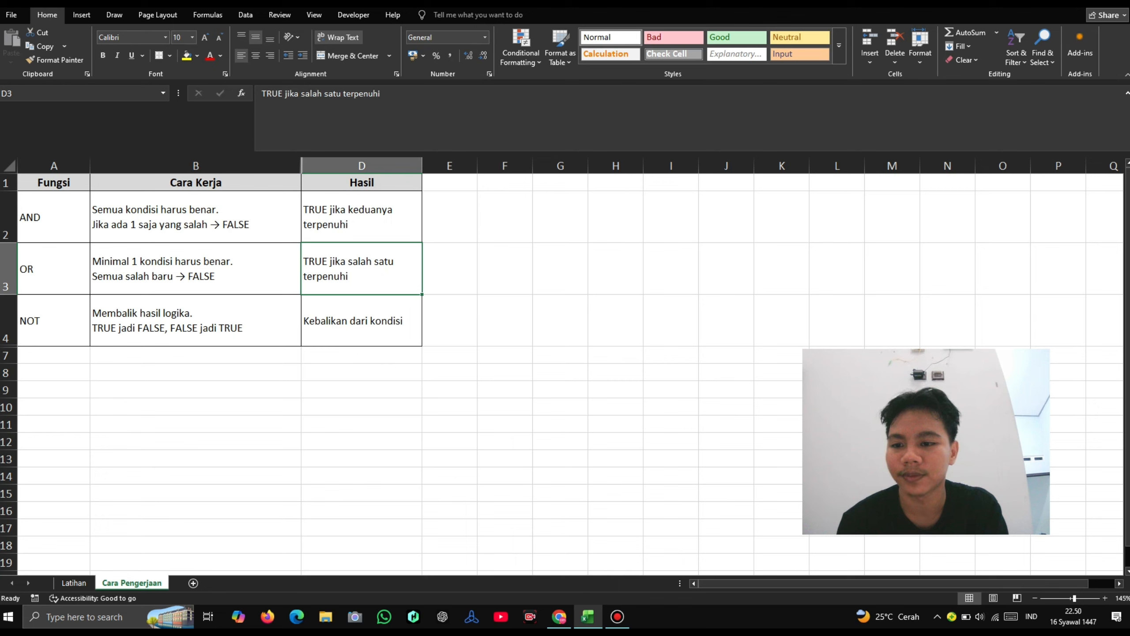
- Study the NOT row's description in the function table, comparing it with the AND and OR rows
drag(54, 321, 361, 321)
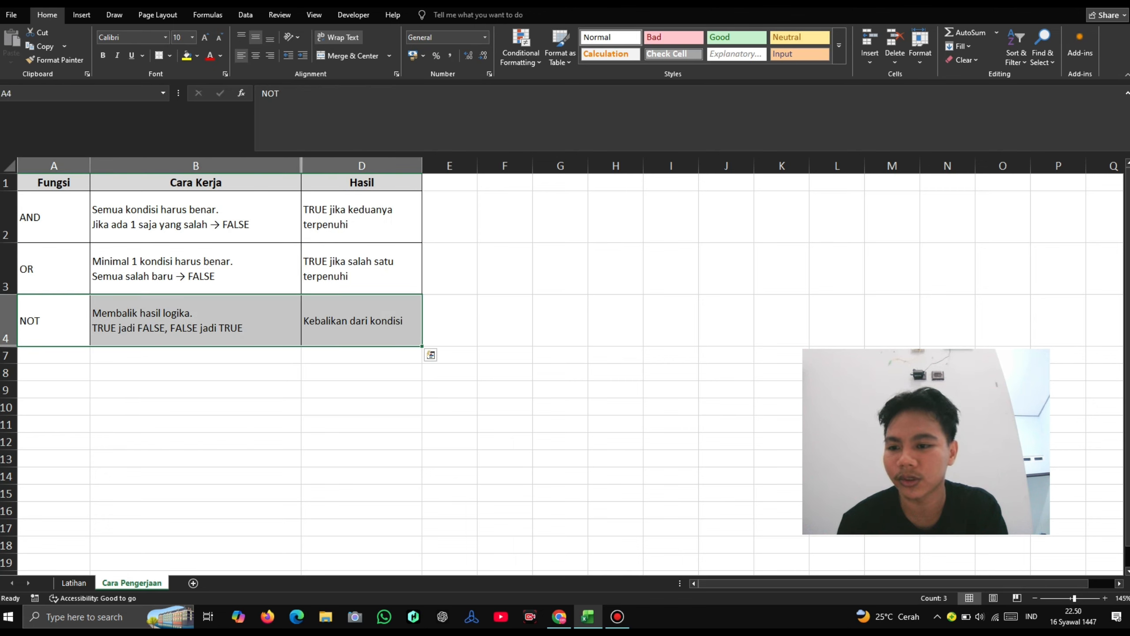
click(53, 356)
drag(53, 321, 361, 320)
click(196, 321)
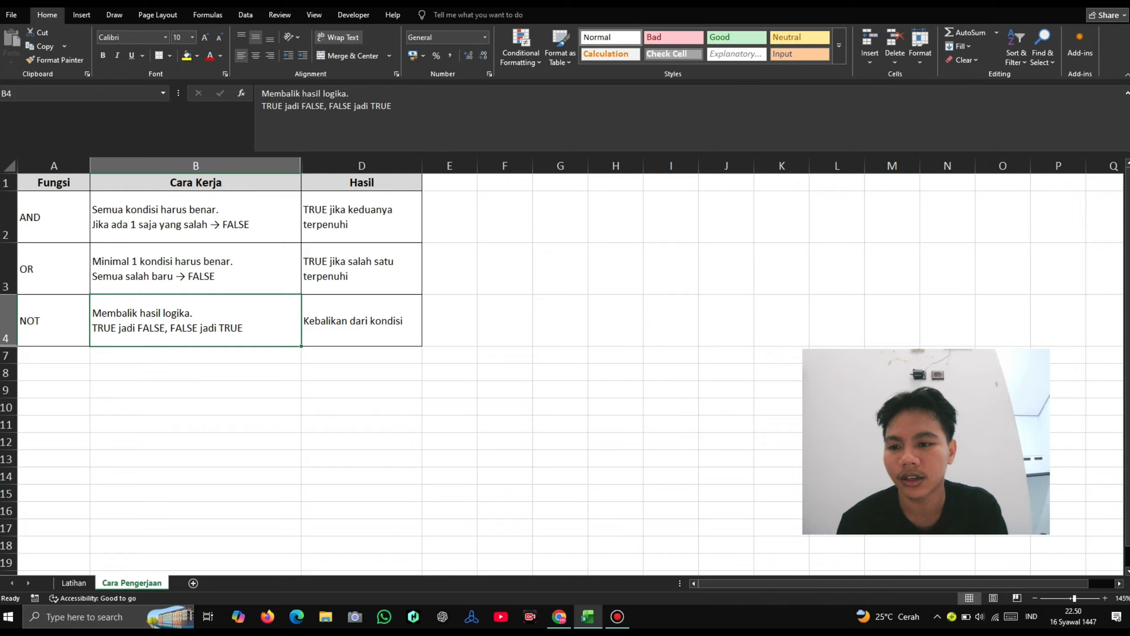
click(54, 217)
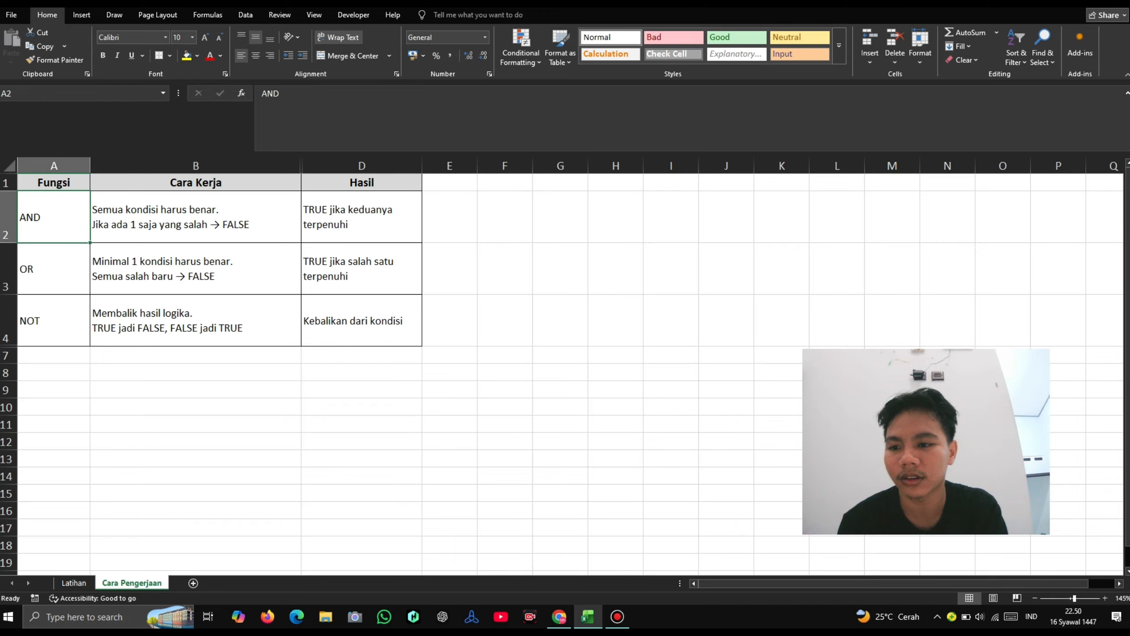
click(54, 269)
drag(54, 321, 362, 320)
click(195, 406)
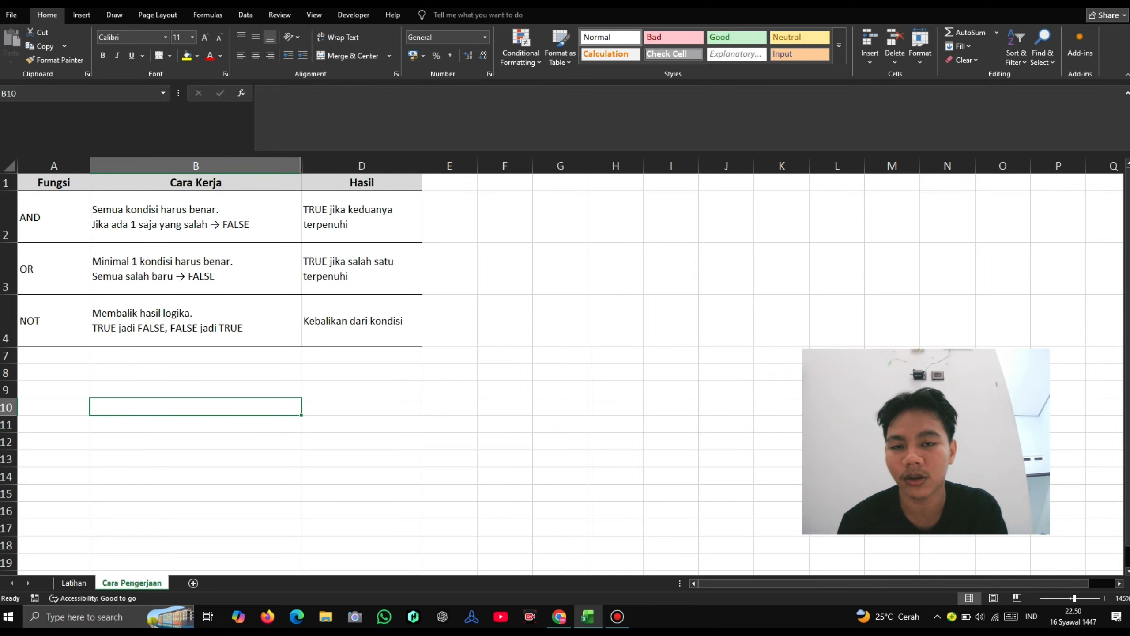
click(195, 320)
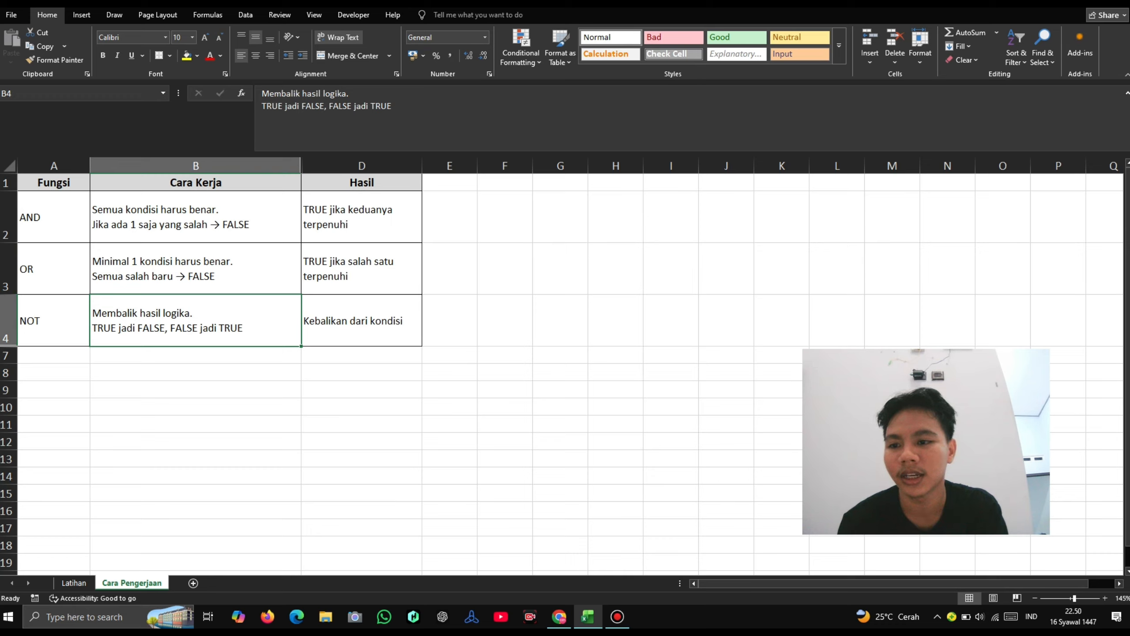
click(53, 217)
click(54, 268)
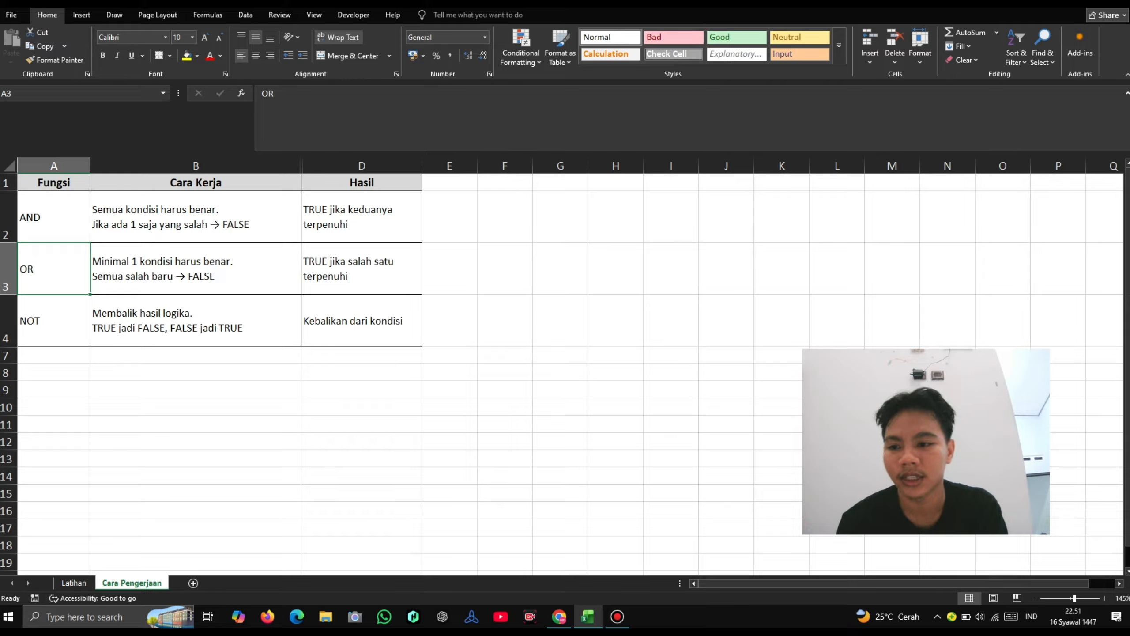
click(53, 320)
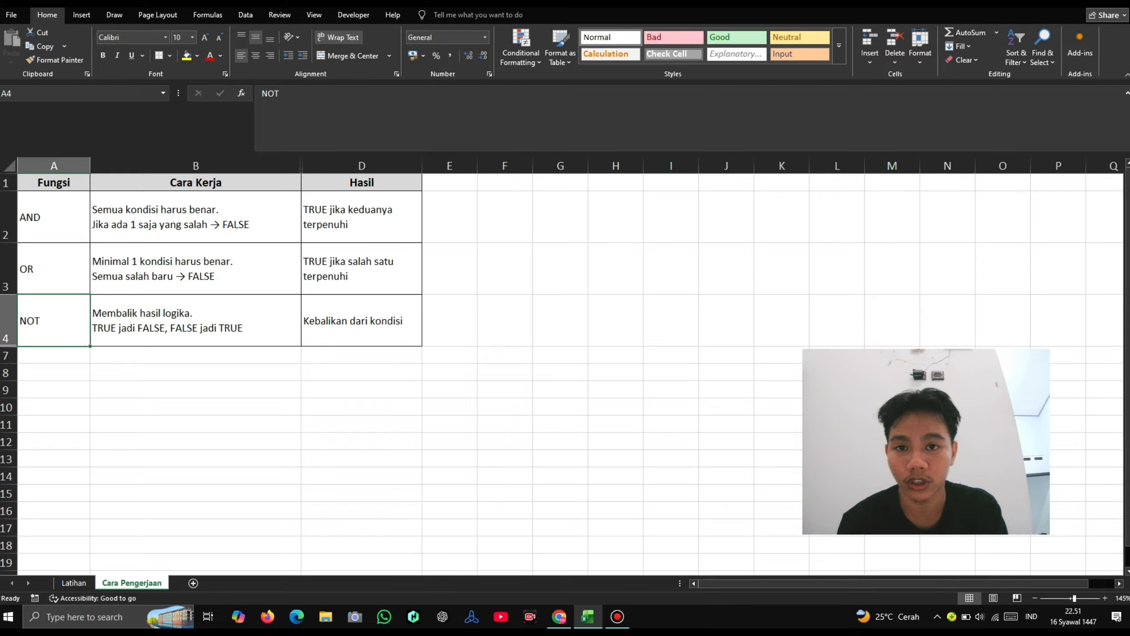
click(196, 320)
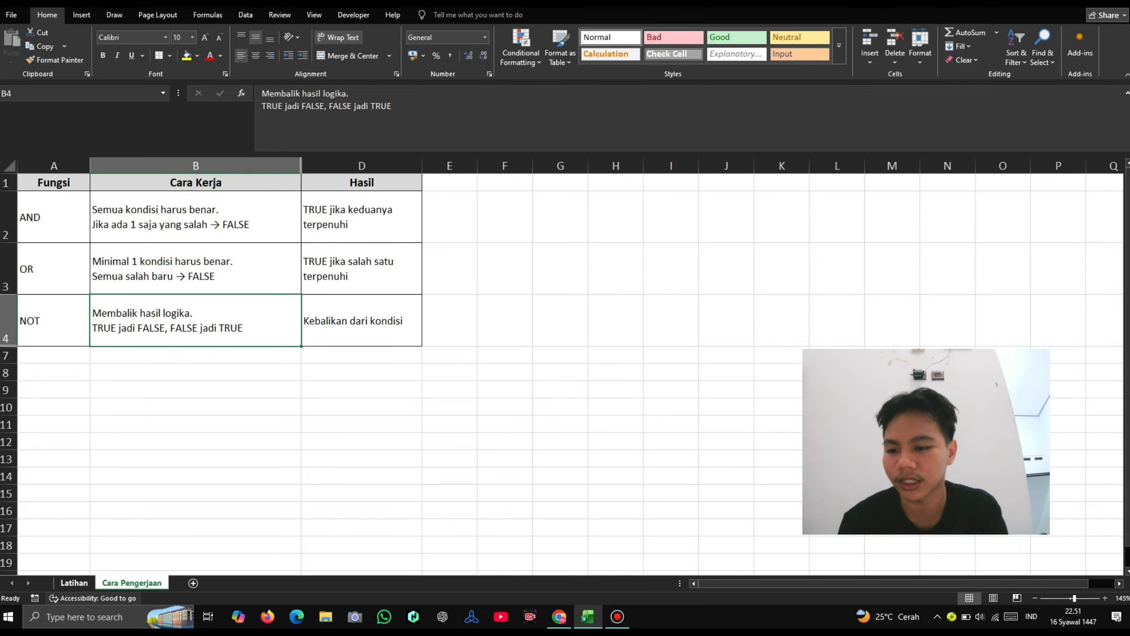
- Return to the Latihan sheet and review the Hasil AND, Hasil OR and Hasil NOT columns
click(73, 582)
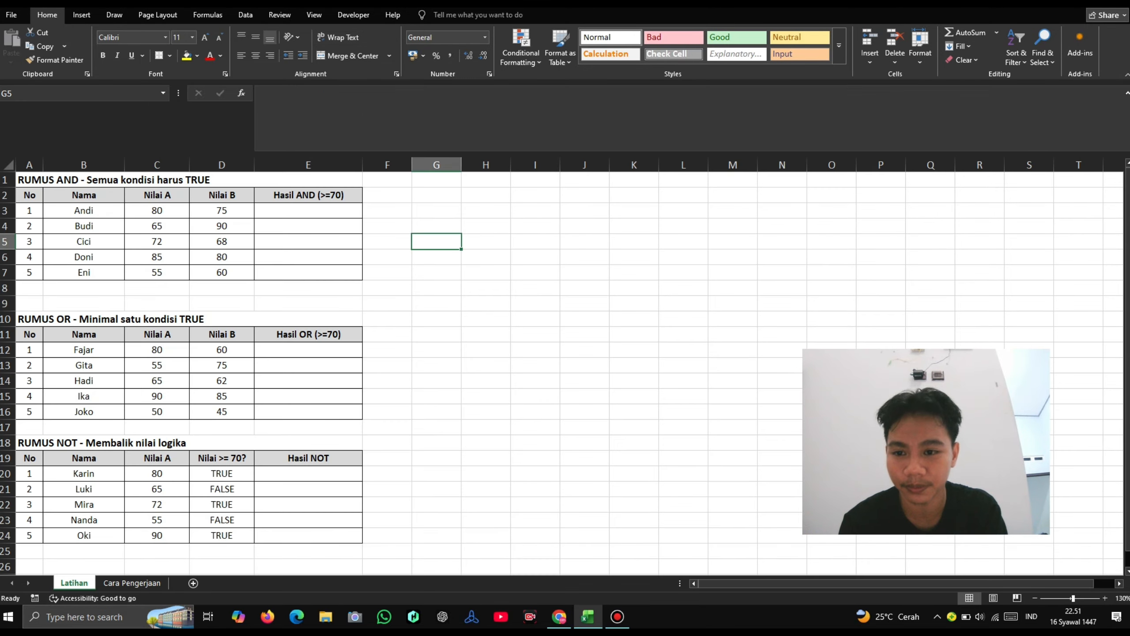
drag(308, 210, 307, 272)
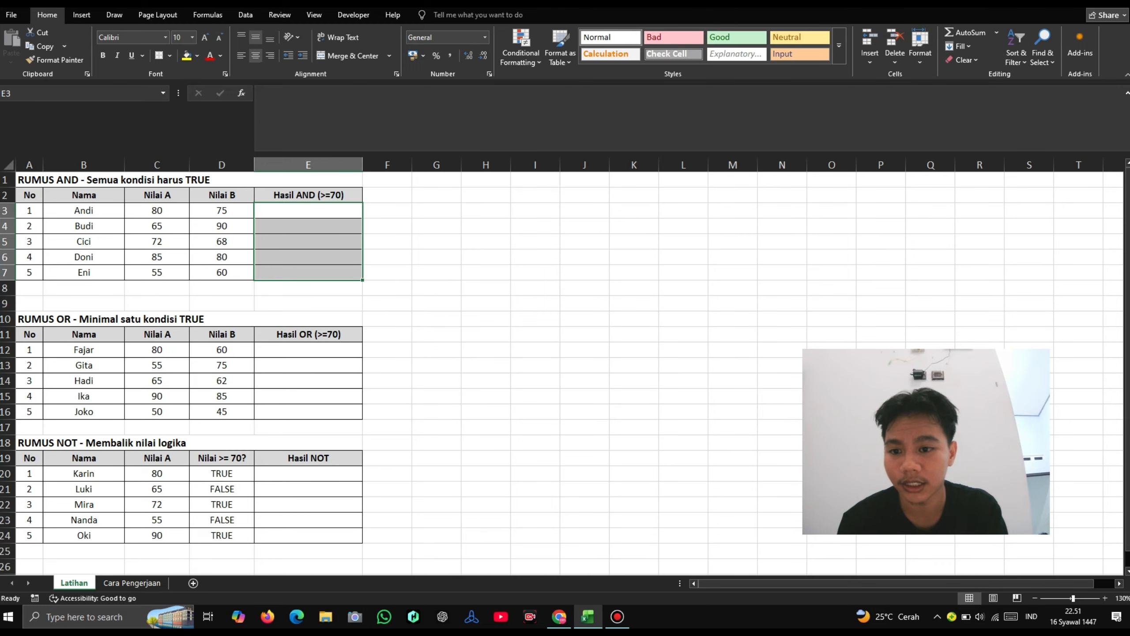
drag(307, 350, 308, 412)
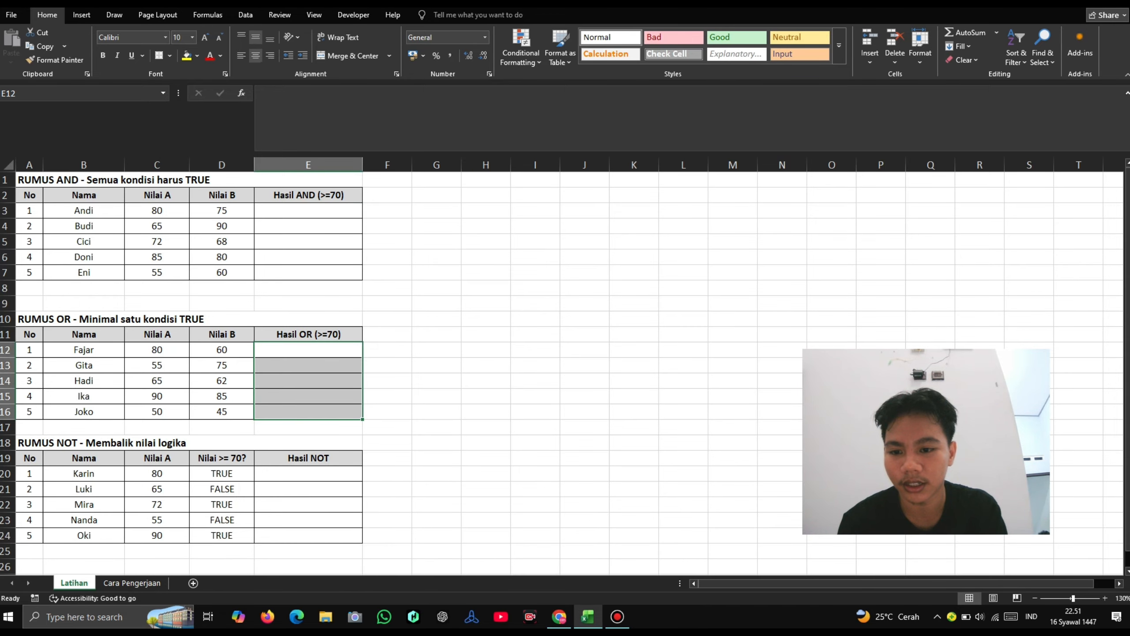
drag(308, 474, 308, 535)
click(387, 195)
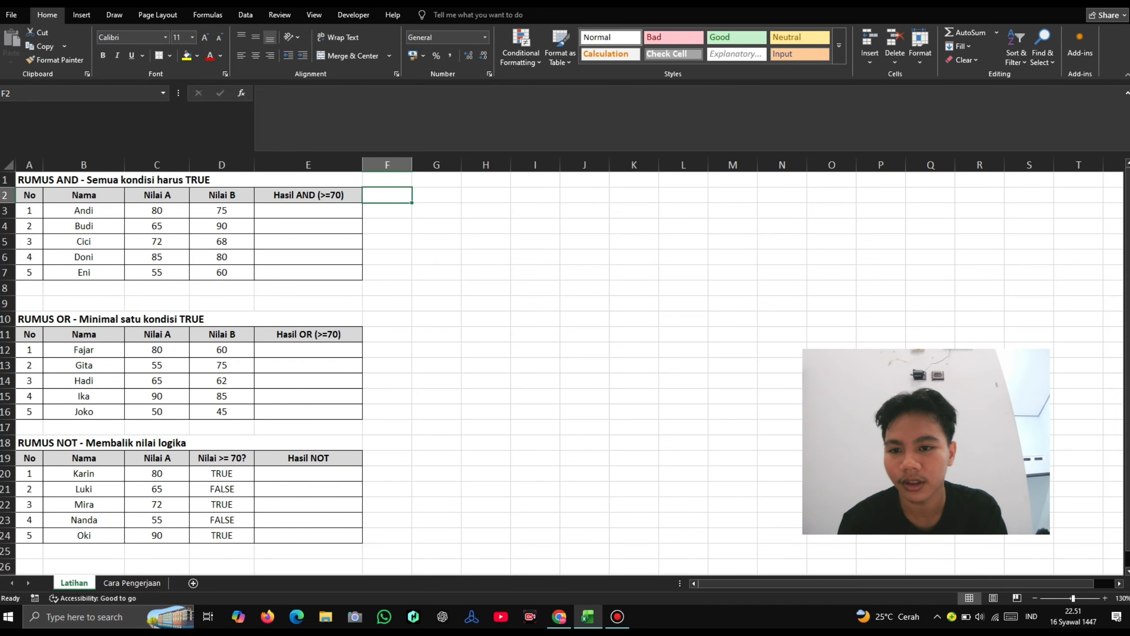
- Examine the RUMUS AND table, reviewing the empty Hasil AND (>=70) column and the Nilai A and Nilai B scores it must test
click(113, 180)
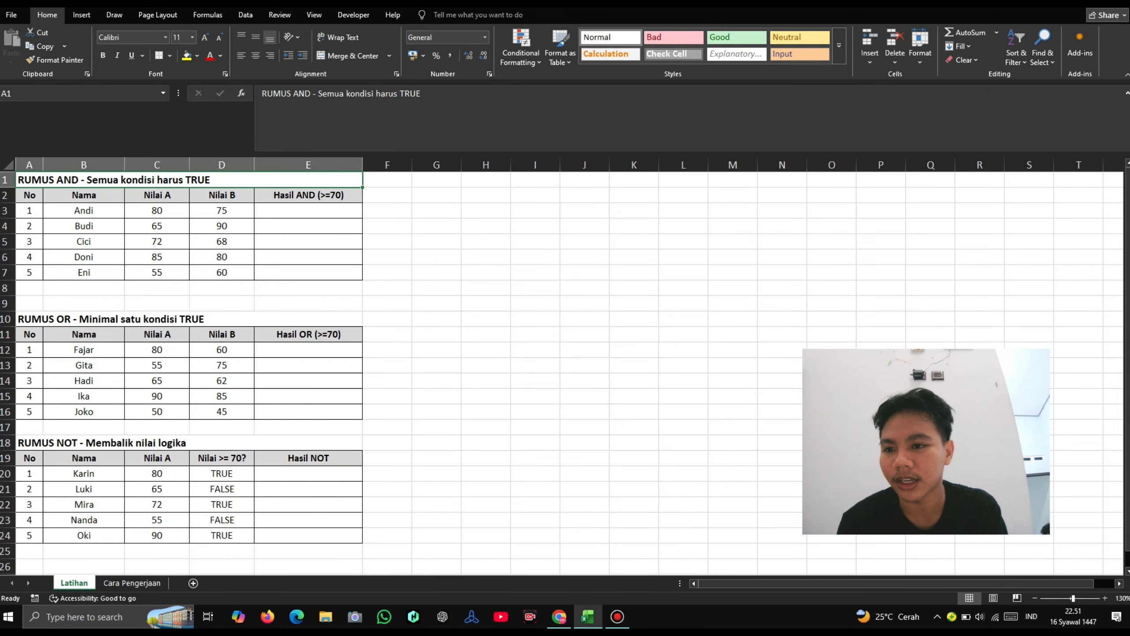
drag(114, 180, 307, 288)
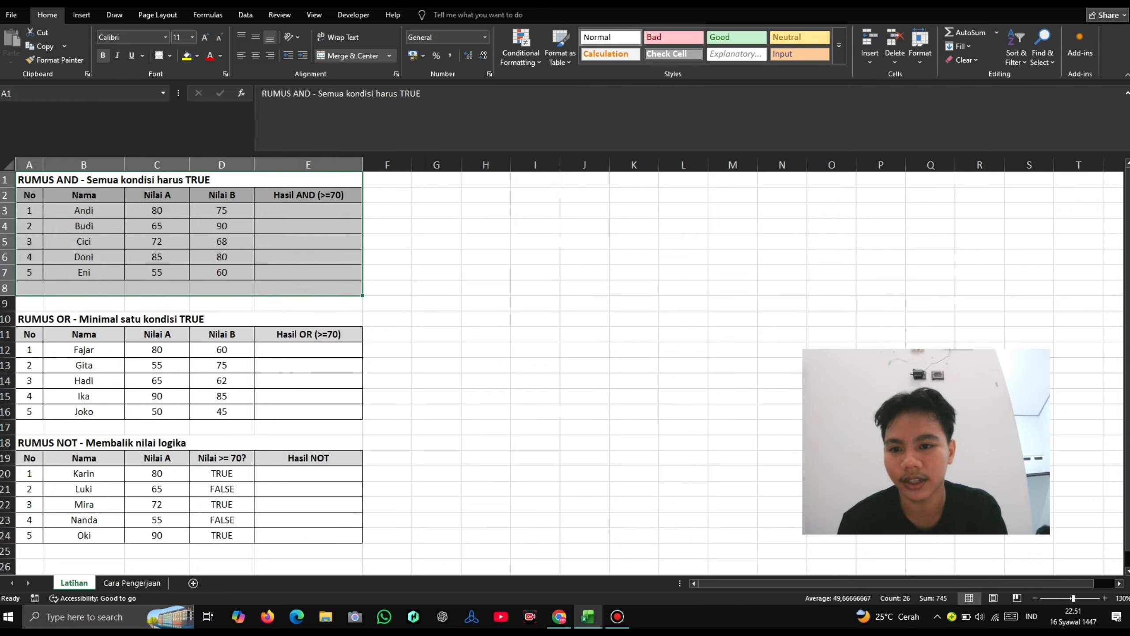
click(308, 211)
click(307, 226)
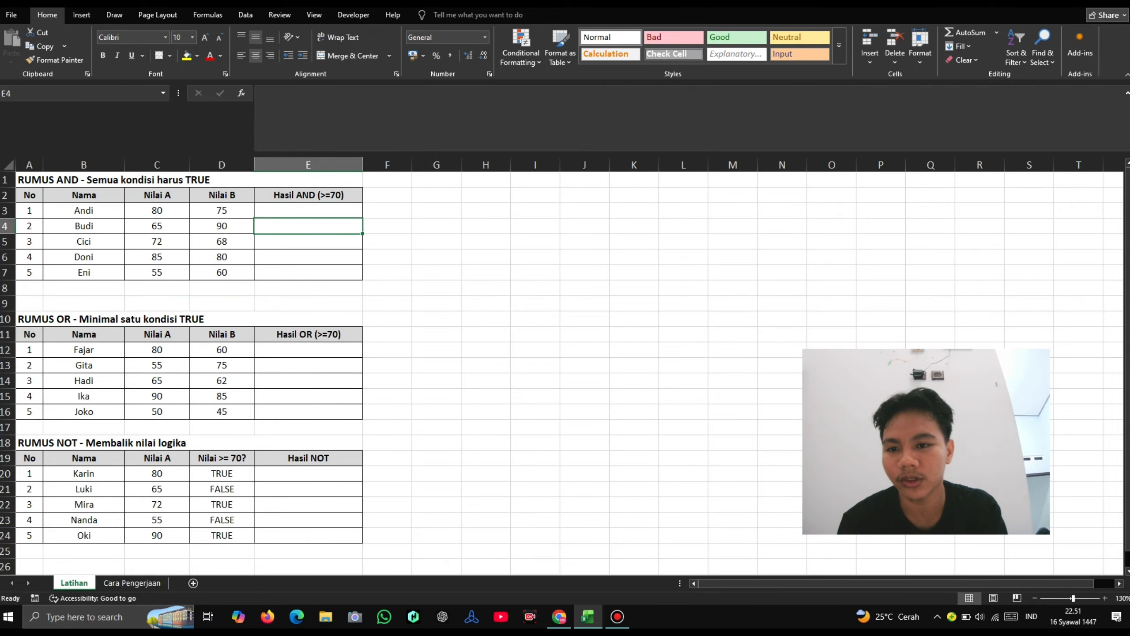
click(307, 195)
click(308, 211)
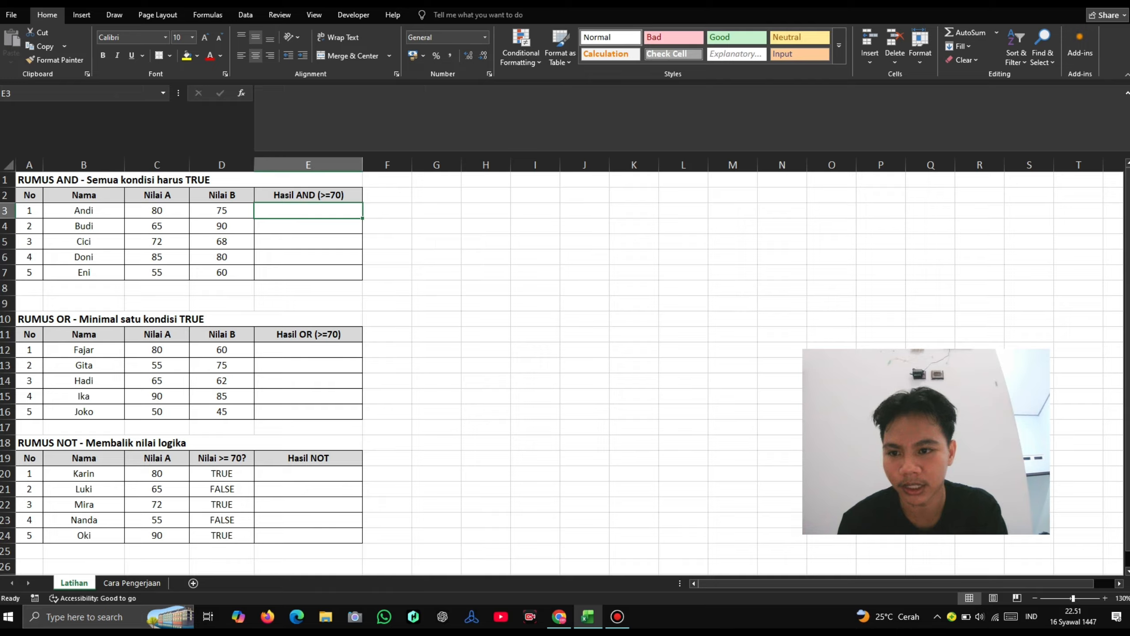
drag(157, 194, 221, 272)
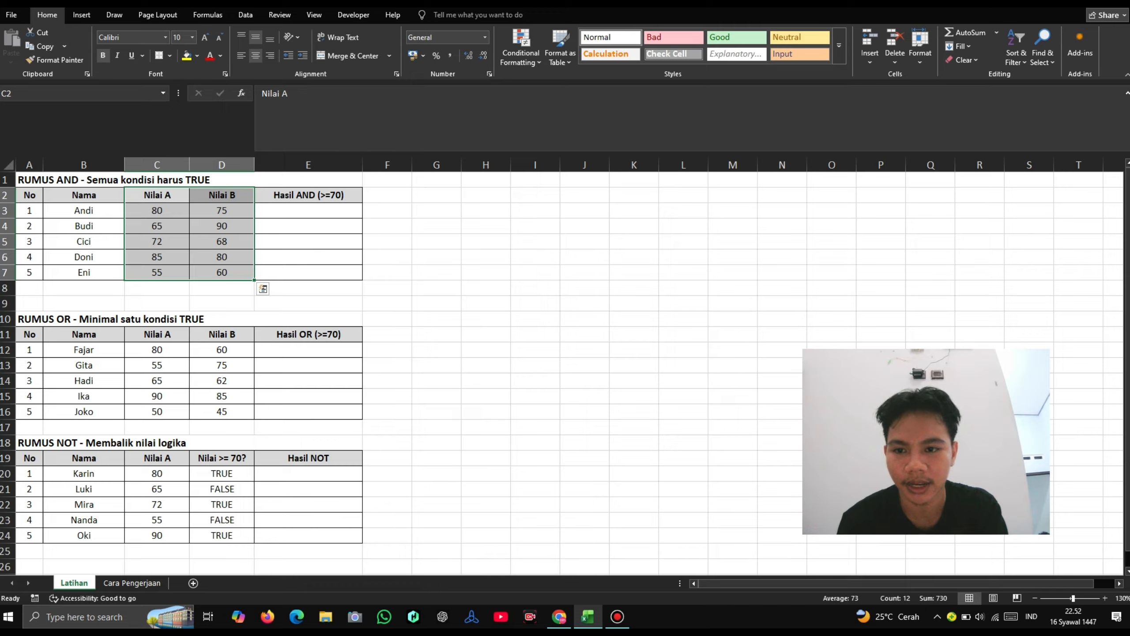
- Enter the formula =AND(C3>=70;D3>=70) in cell E3 of the Hasil AND column
click(308, 211)
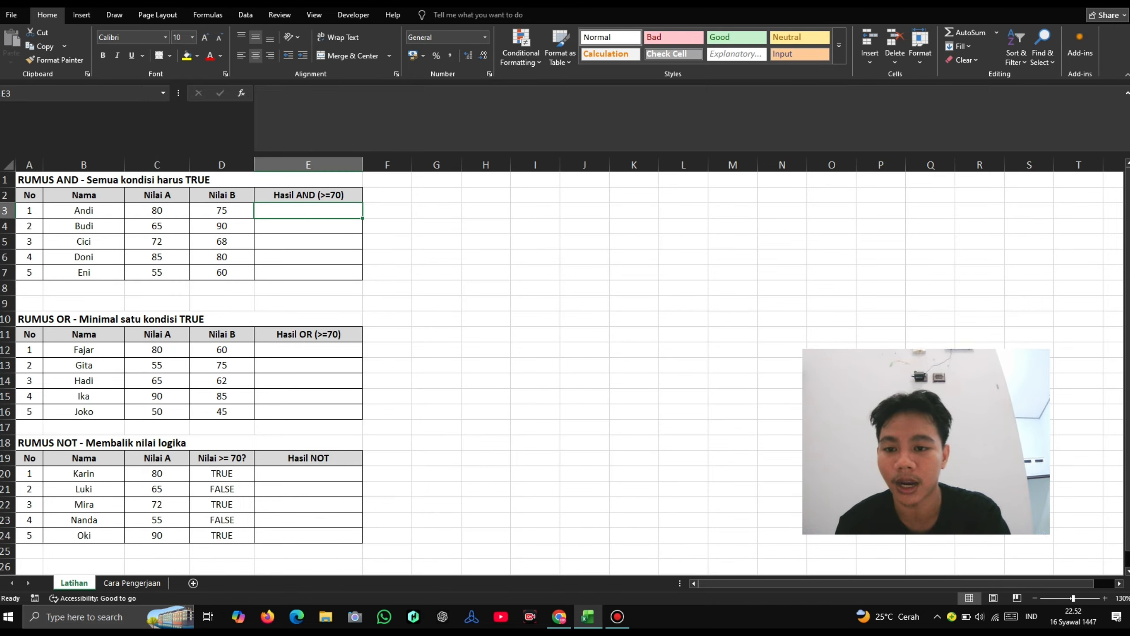
text(=)
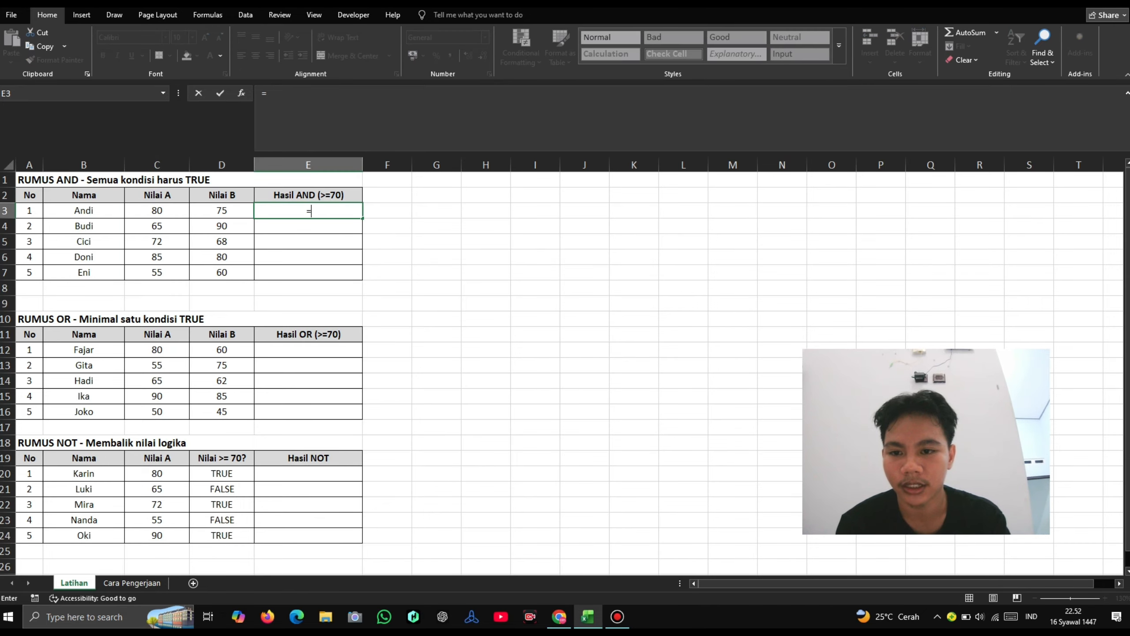
text(and)
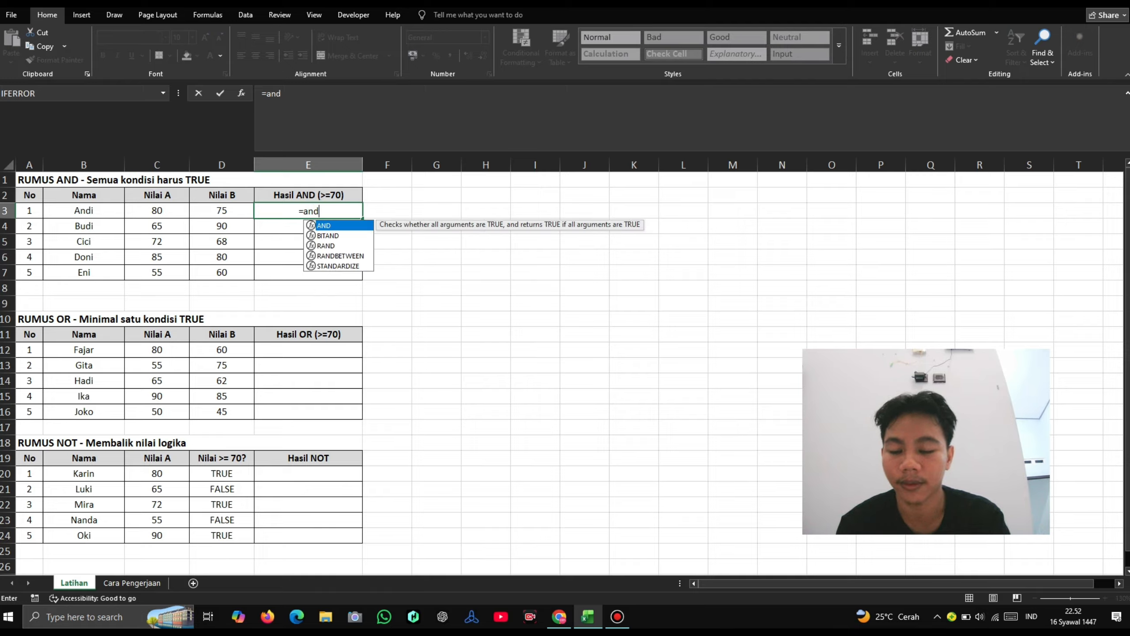
text(()
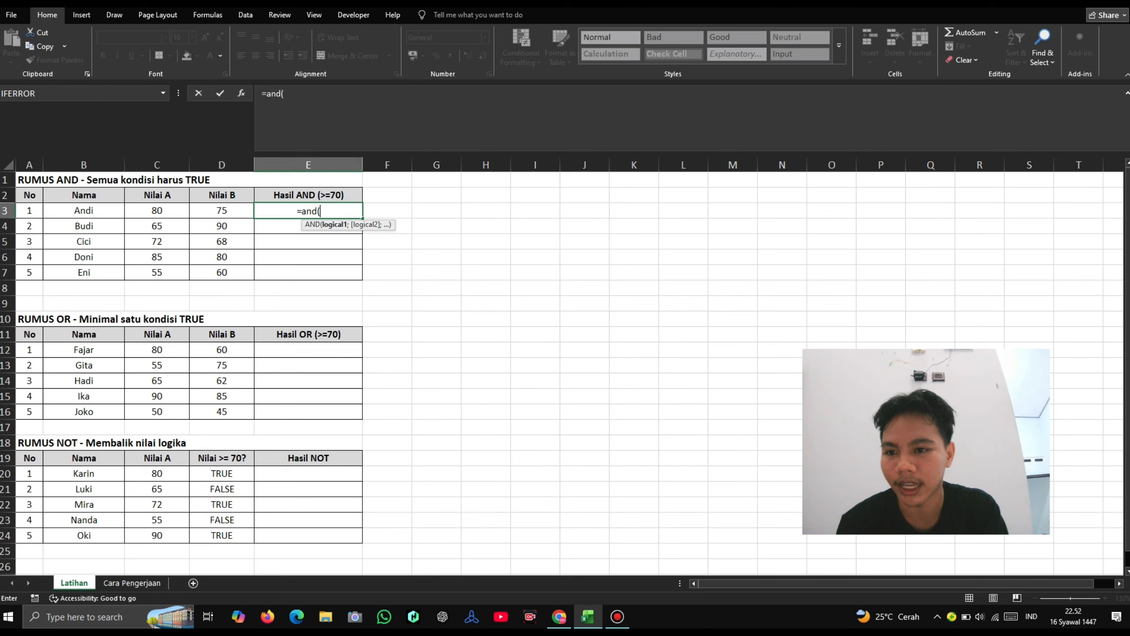
click(157, 210)
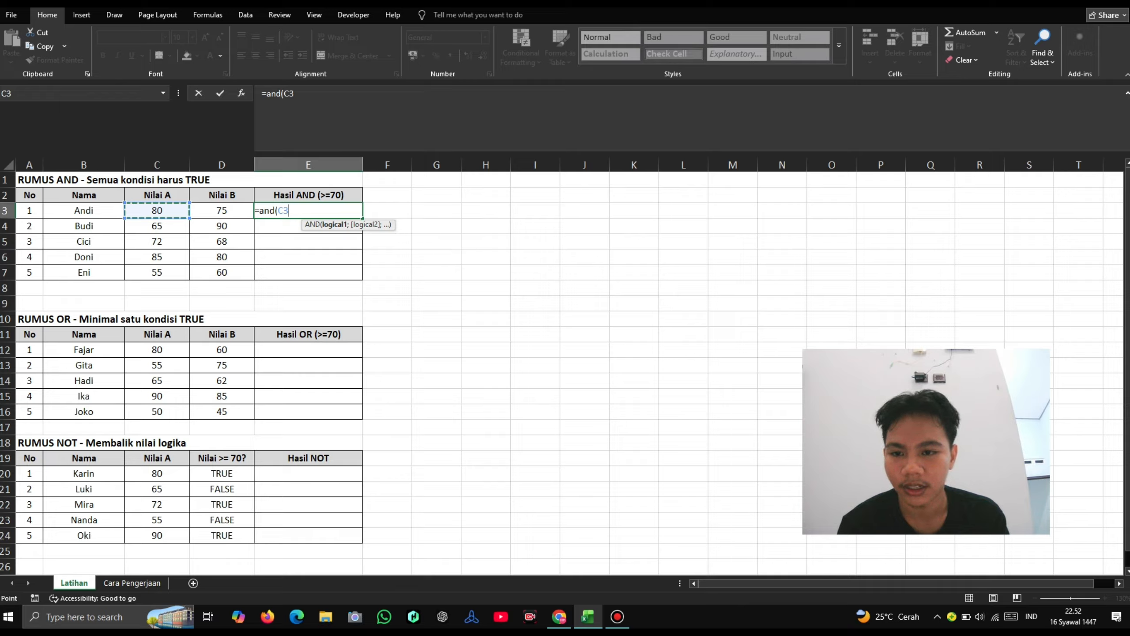
text(>)
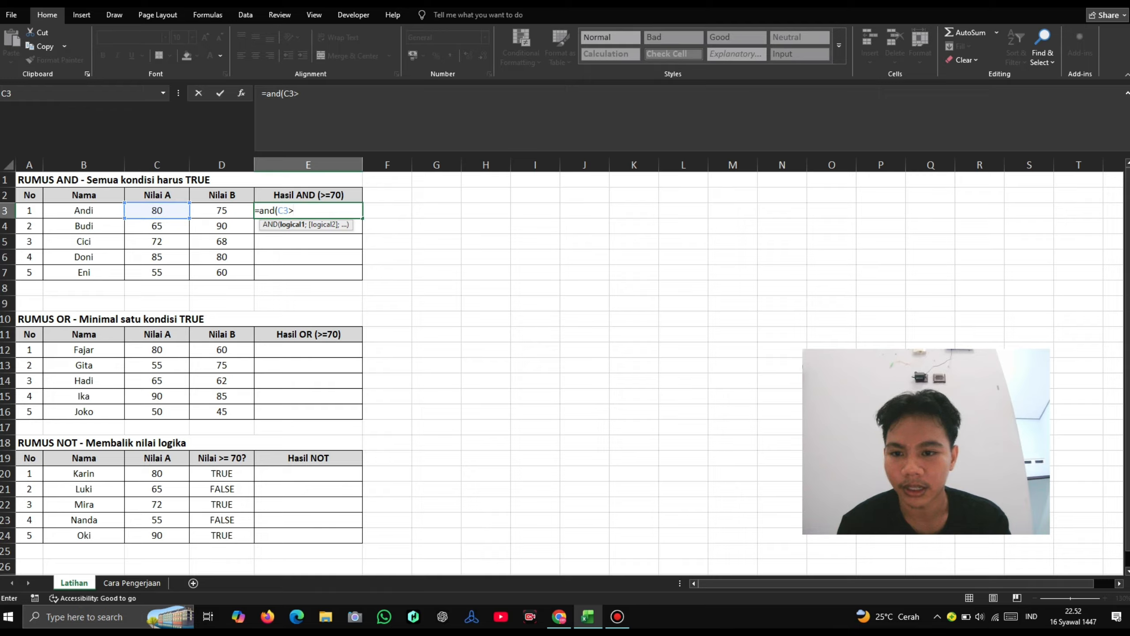
text(=)
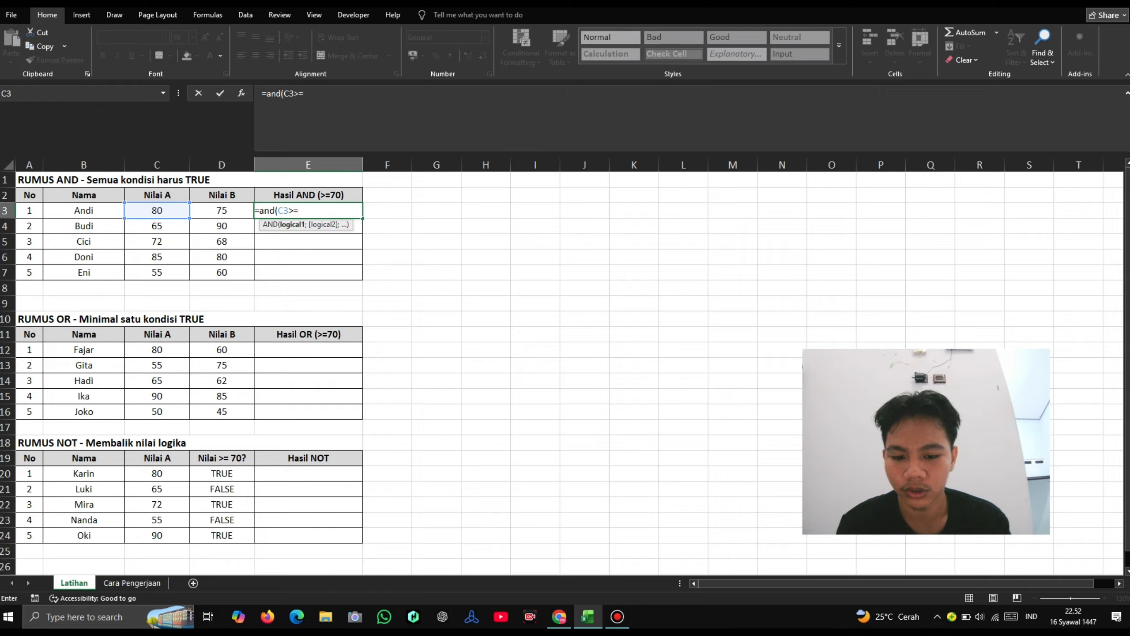
text(70)
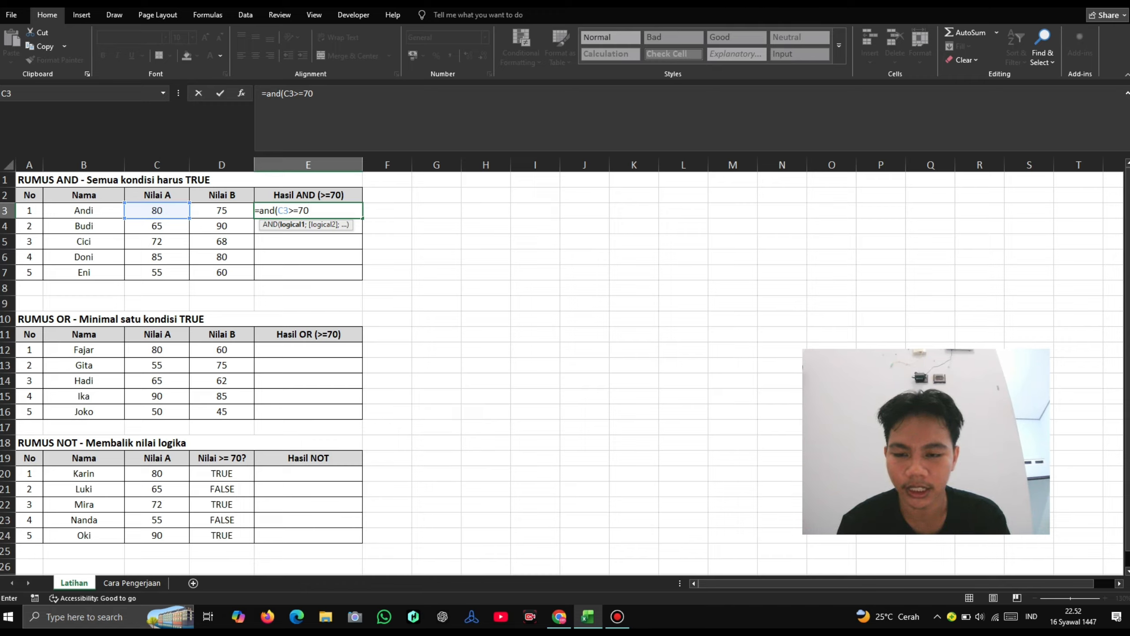
text(;)
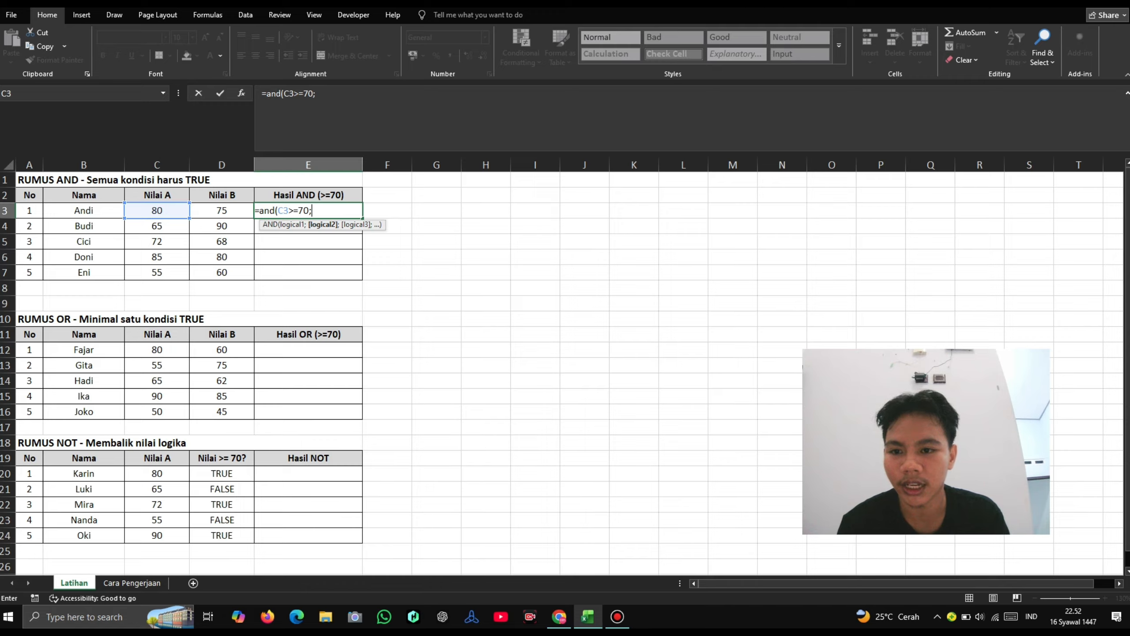
key(Left)
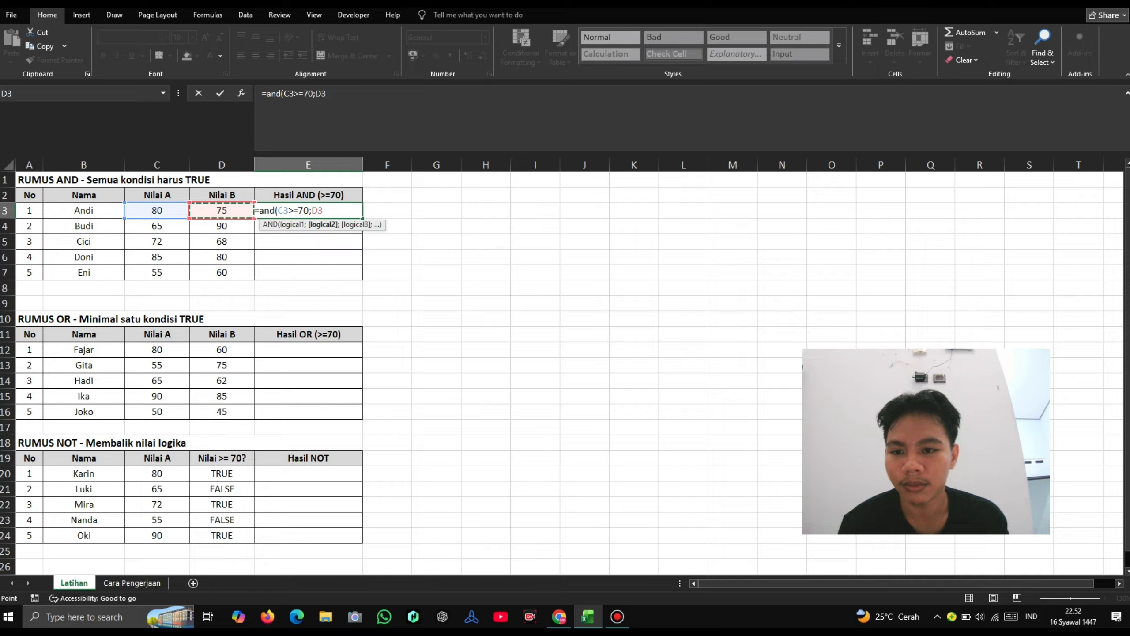
text(>)
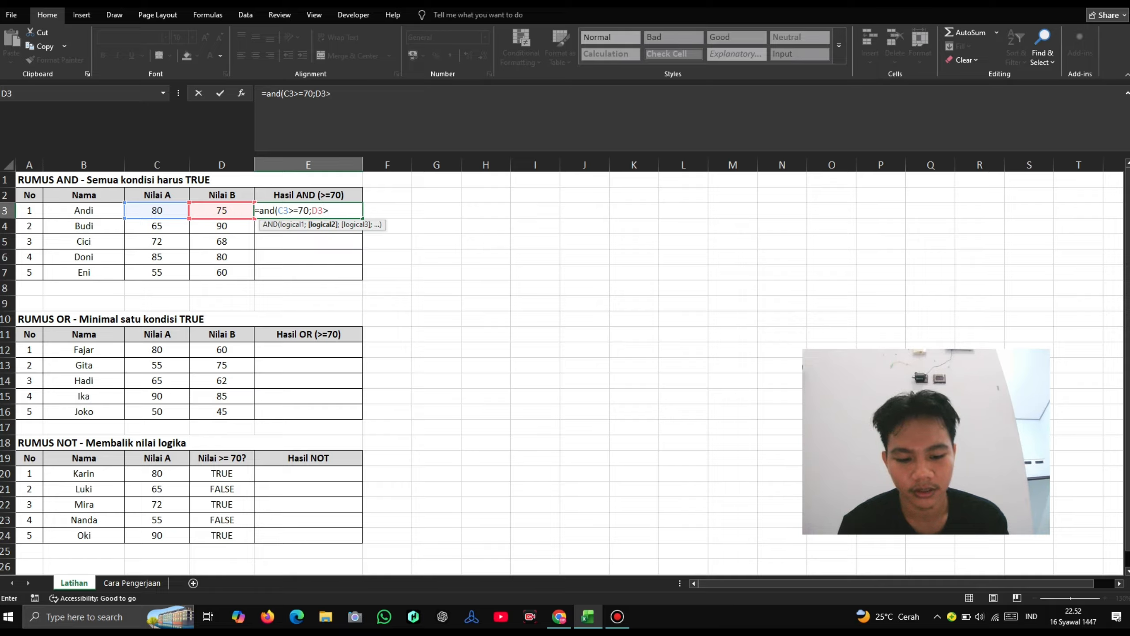
text(=)
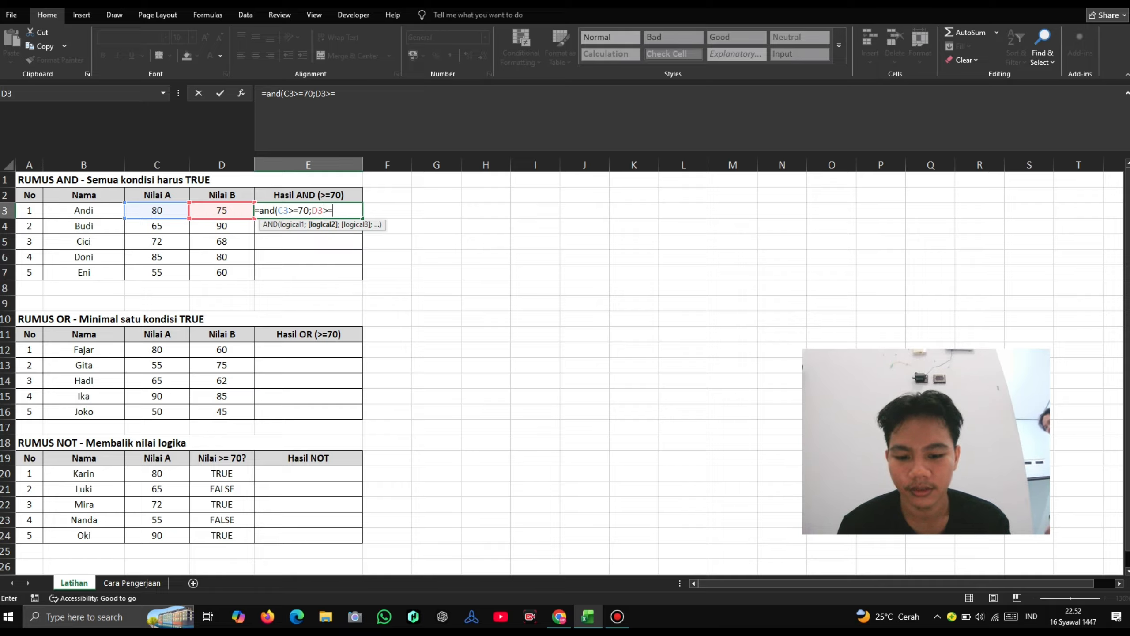
text(70)
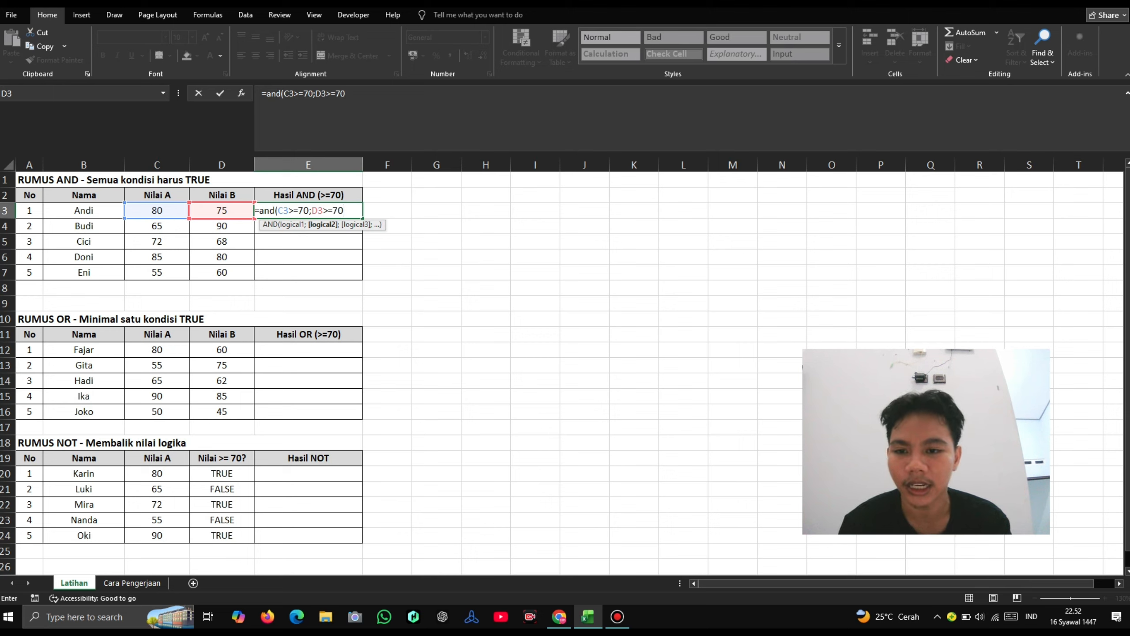
text())
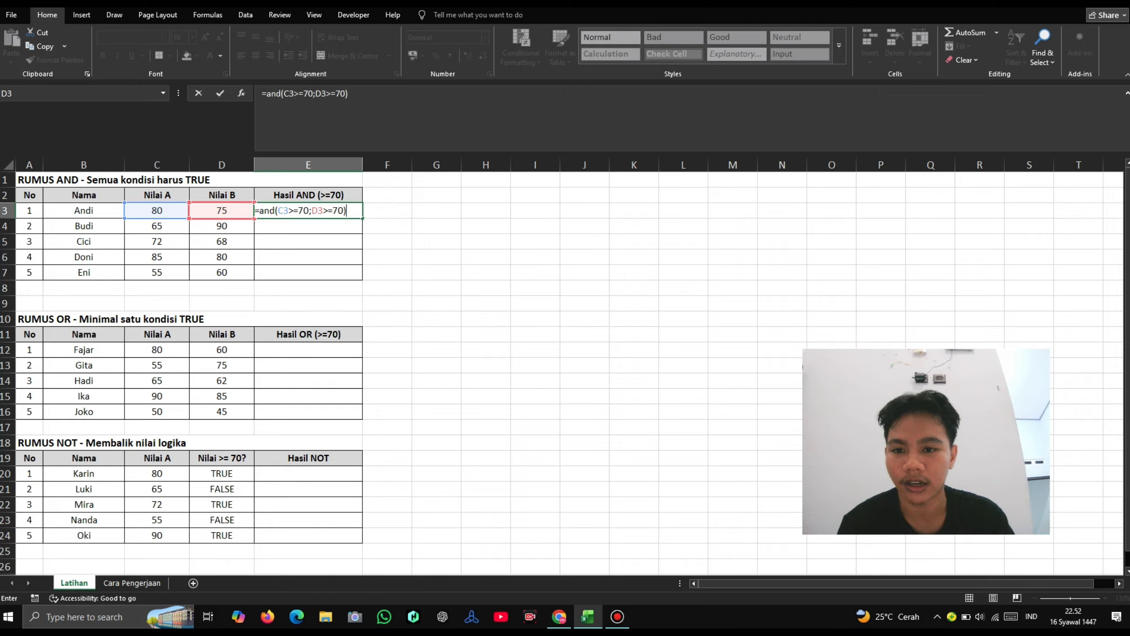
key(Return)
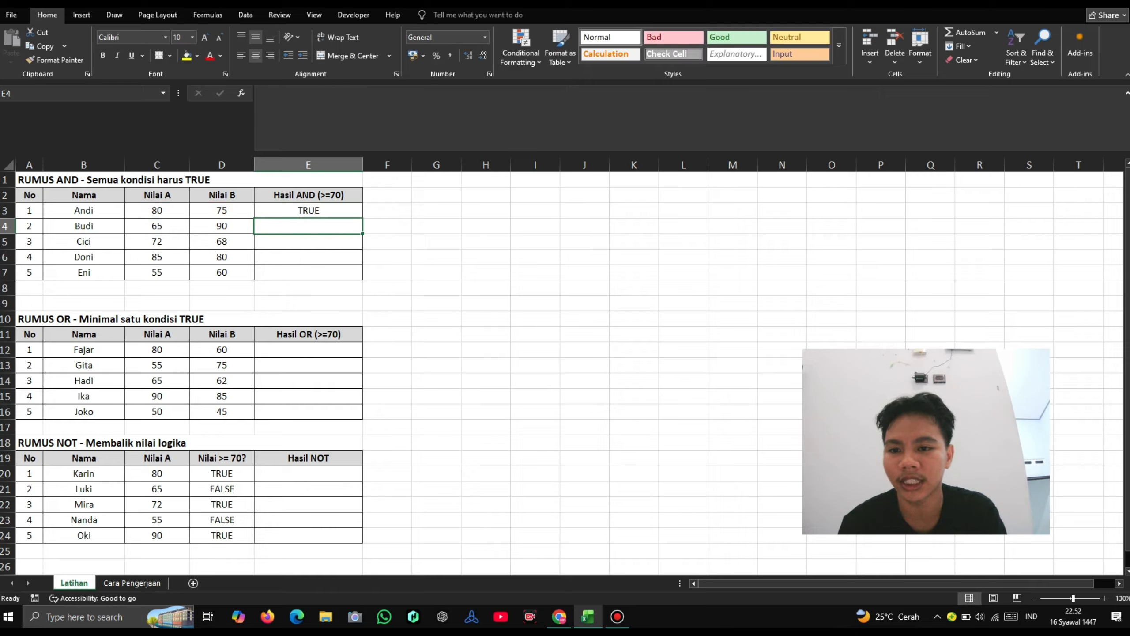
- Check E3 against the scores in C3 and D3, and fill its AND formula down through E7
click(308, 211)
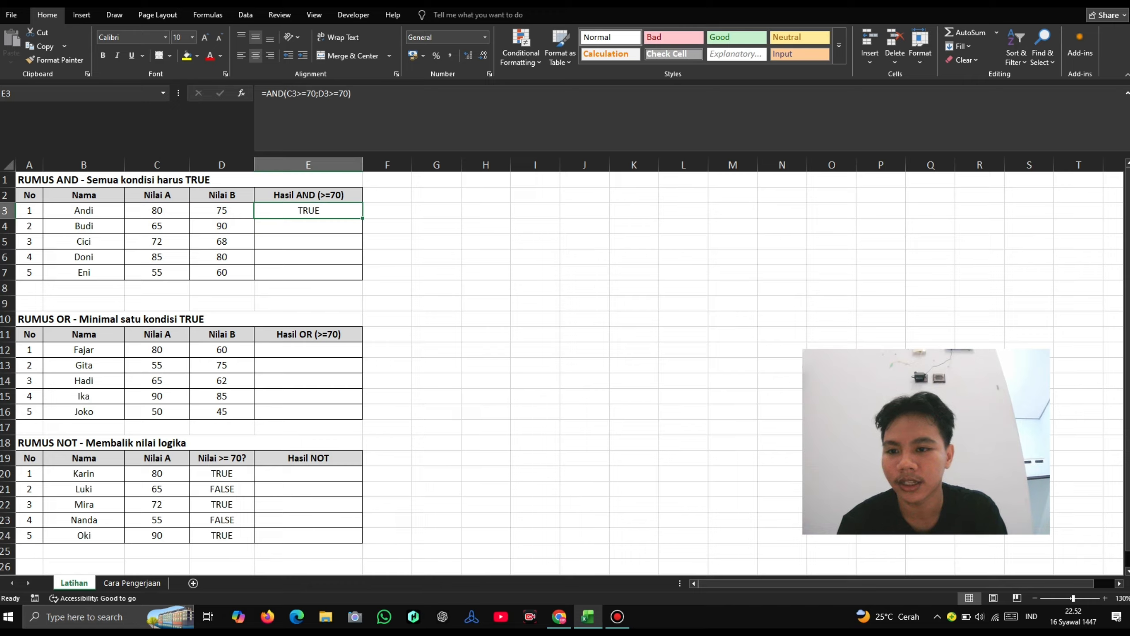
click(157, 211)
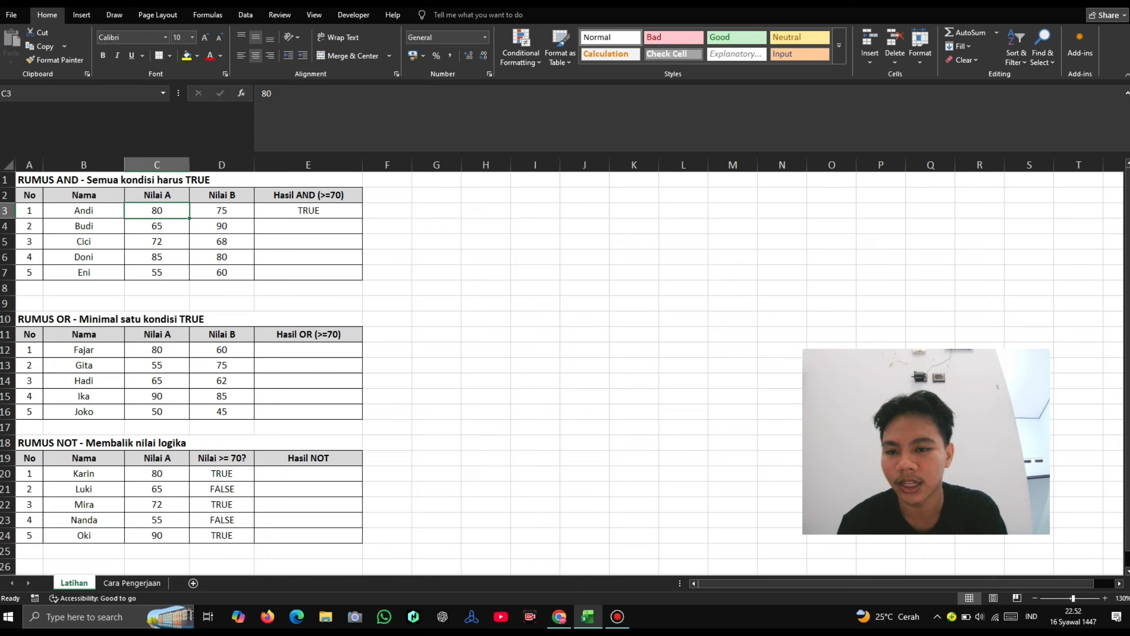
click(308, 210)
click(222, 210)
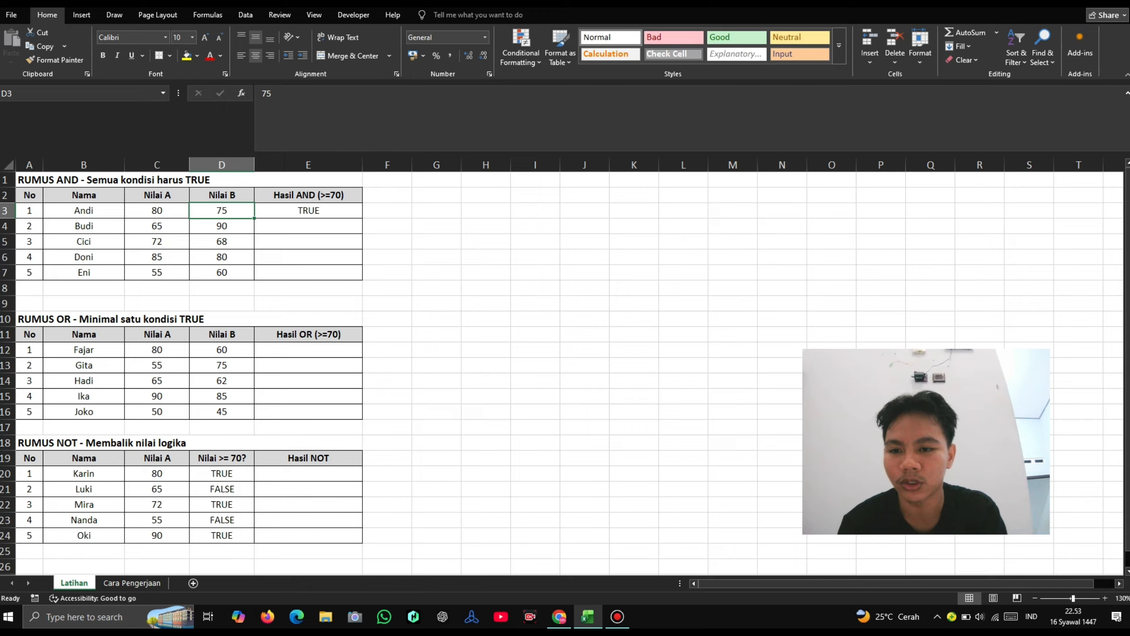
click(308, 210)
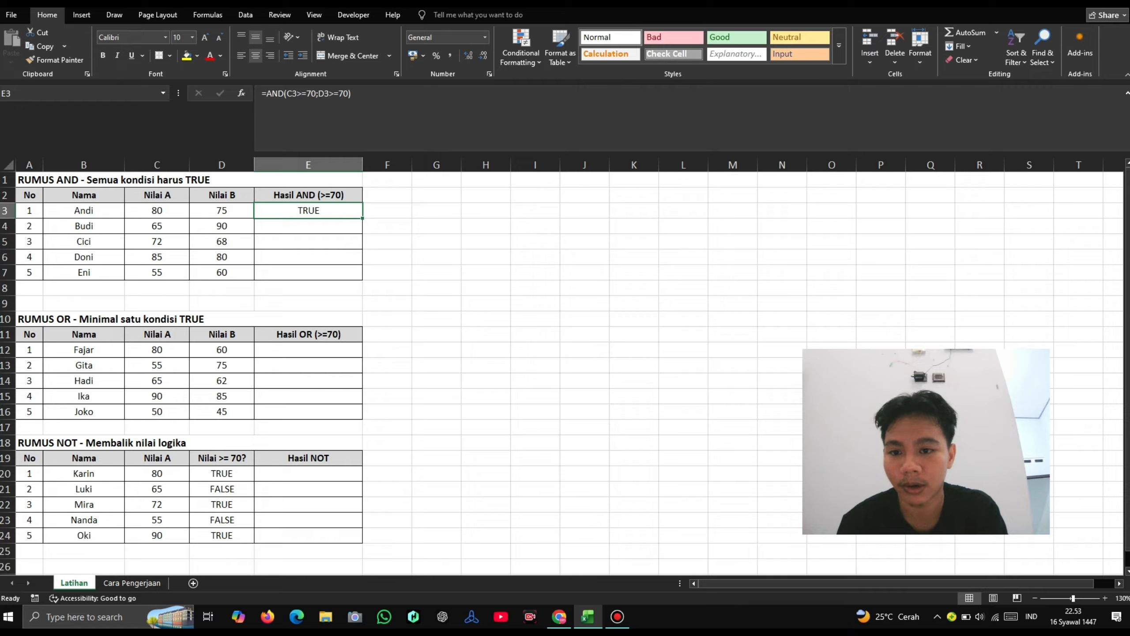
double_click(363, 219)
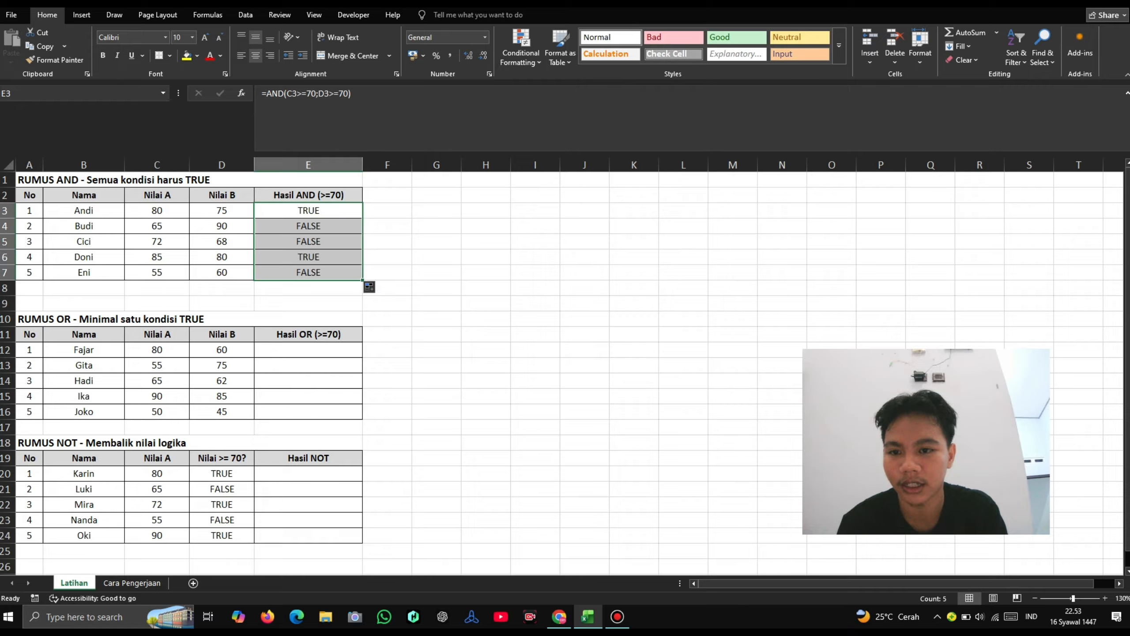
click(387, 226)
- Check the AND result in E4 against the scores in C4 and D4, comparing them with the row 6 scores
click(308, 226)
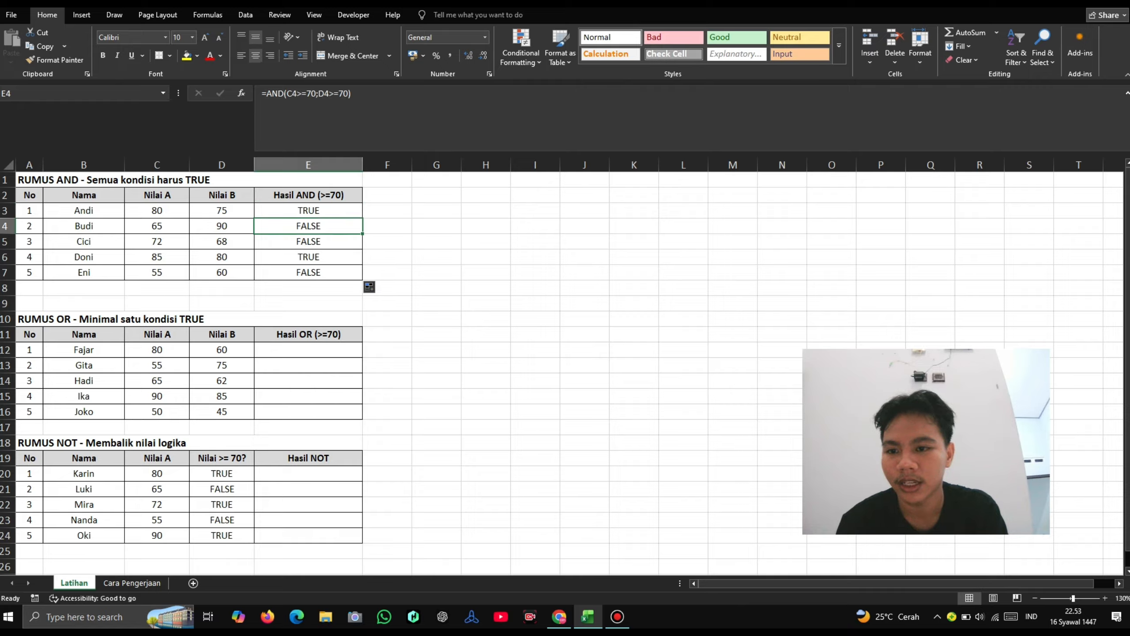
click(157, 226)
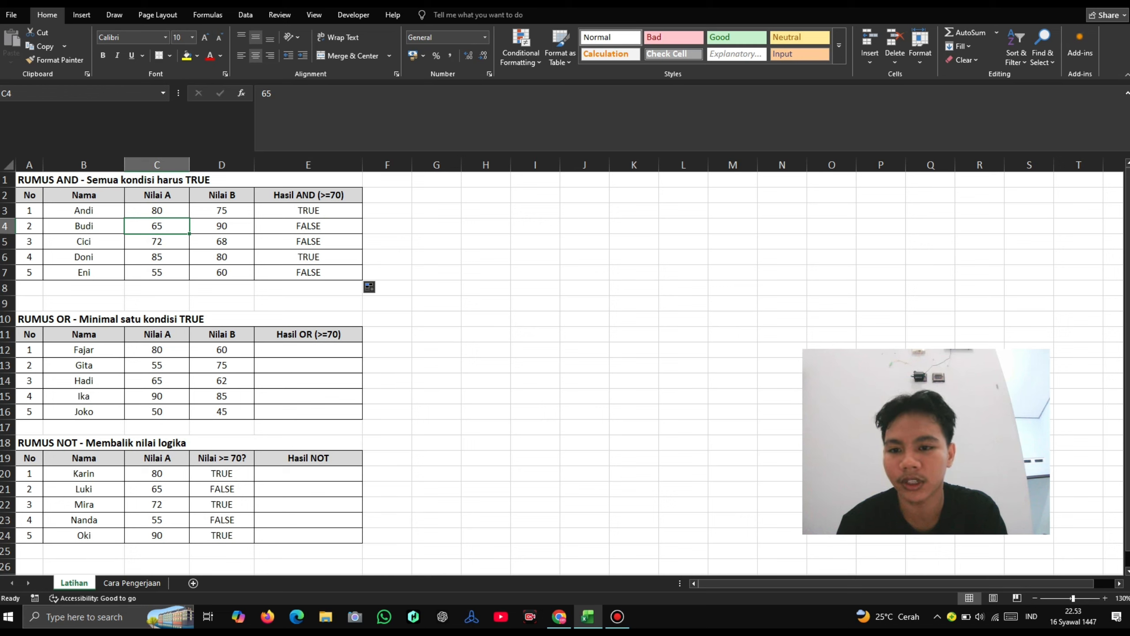
click(157, 257)
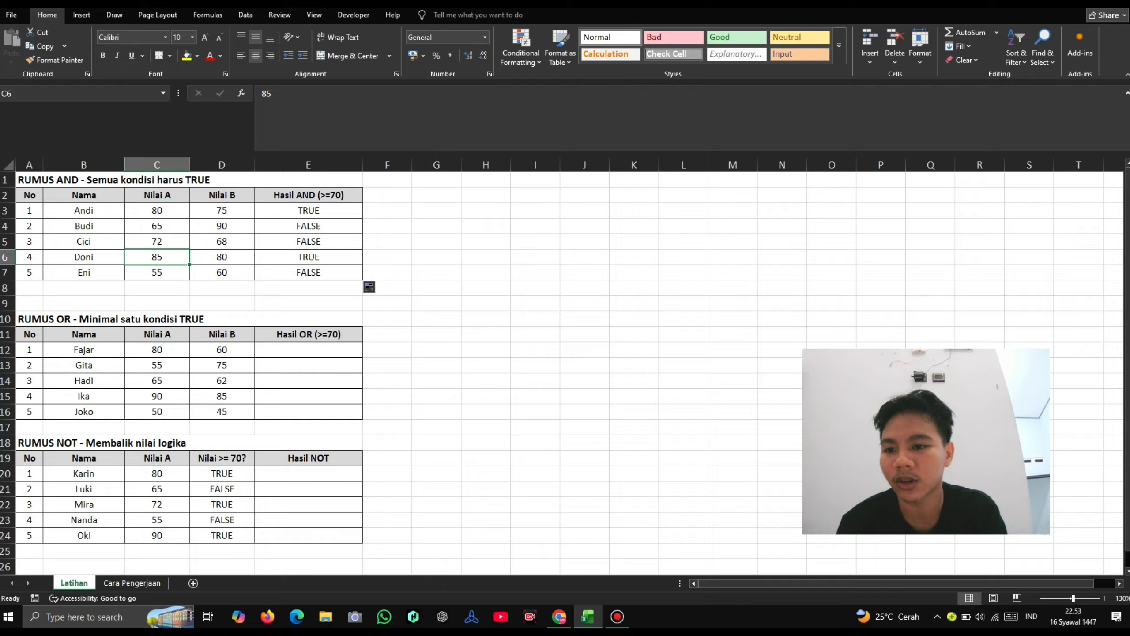
drag(157, 226, 221, 226)
click(222, 272)
click(222, 256)
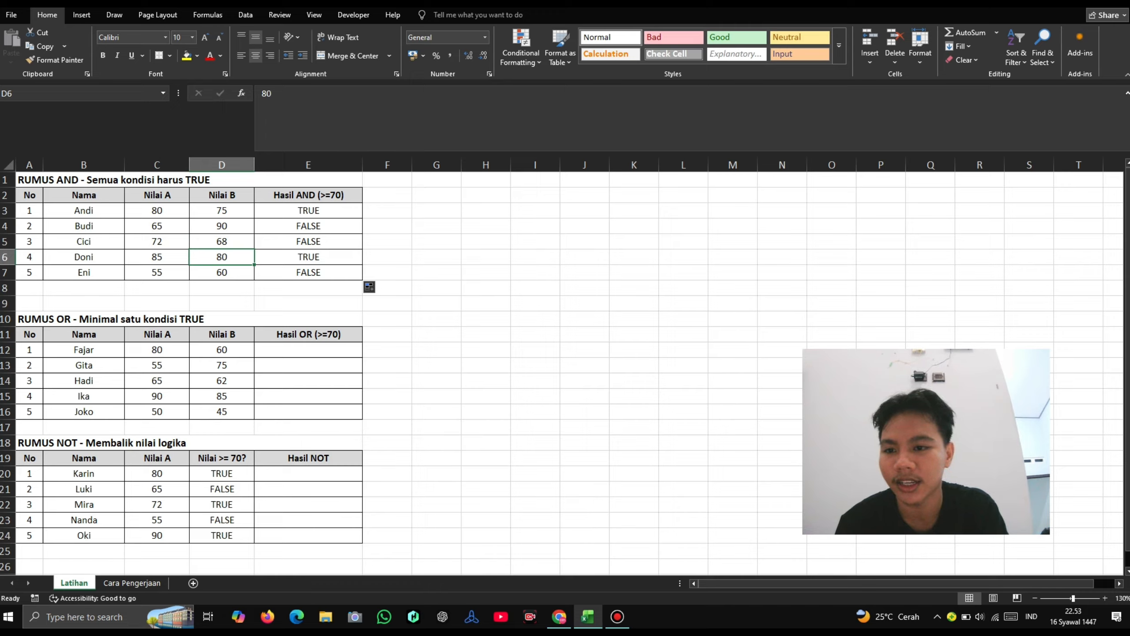
click(157, 226)
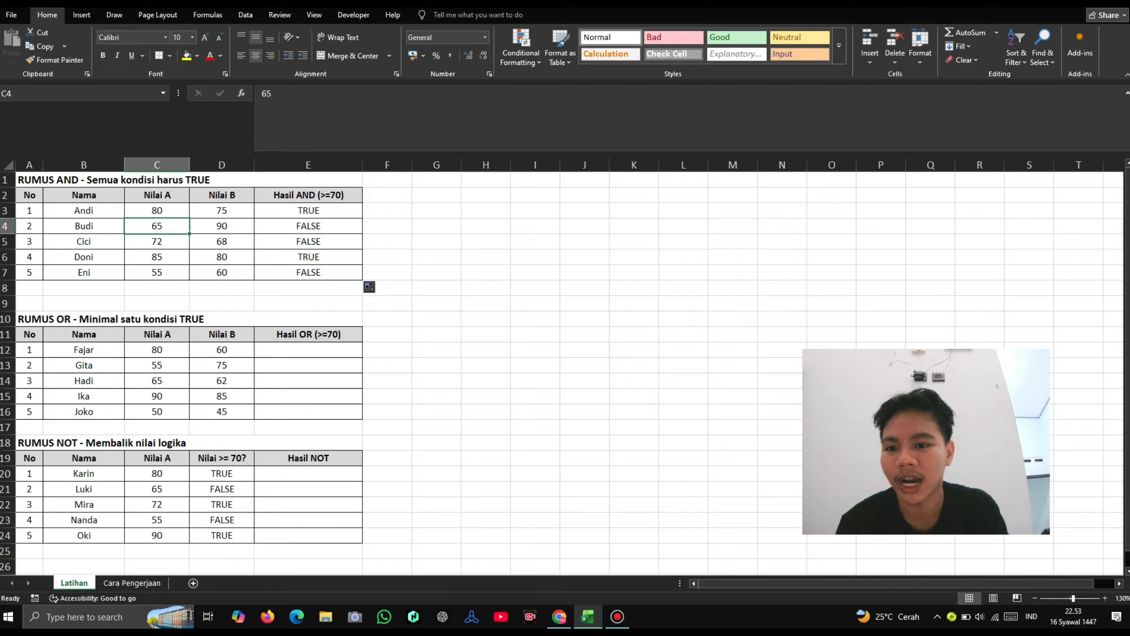
click(307, 226)
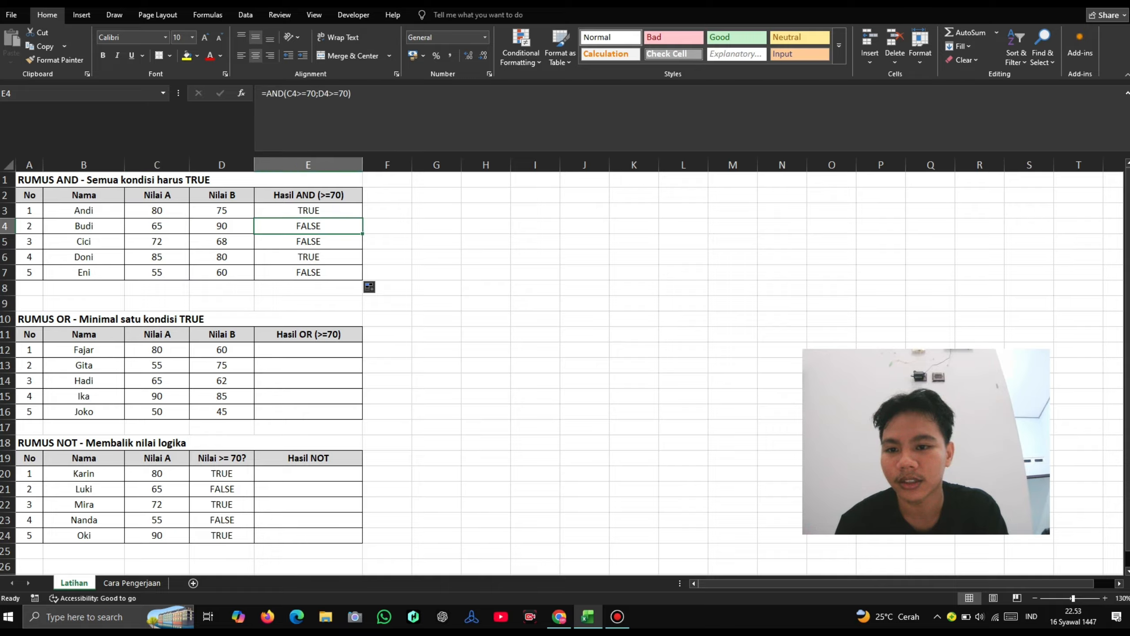
- Check the AND result in E5 against the Nilai B score in D5, and review all scores in C3:D7
click(308, 242)
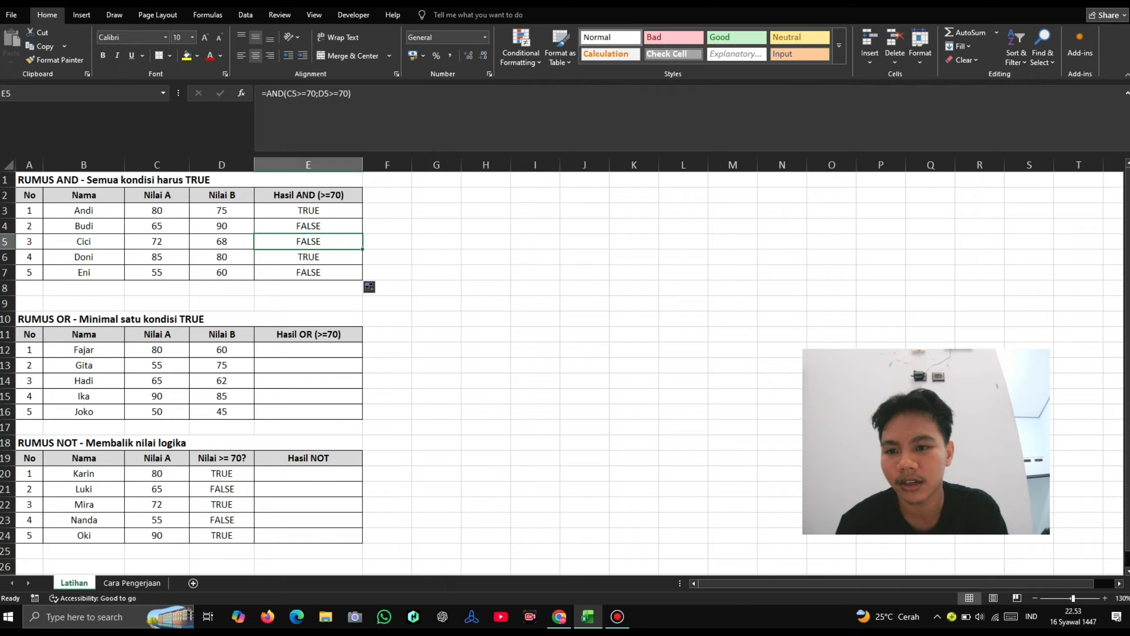
click(222, 241)
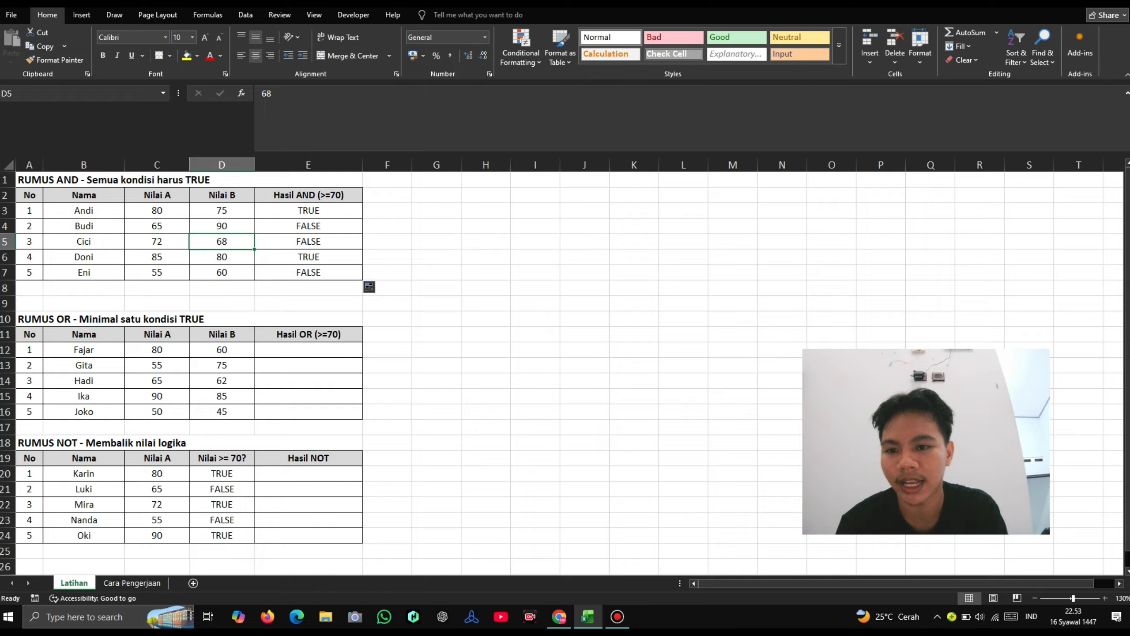
click(309, 241)
click(222, 241)
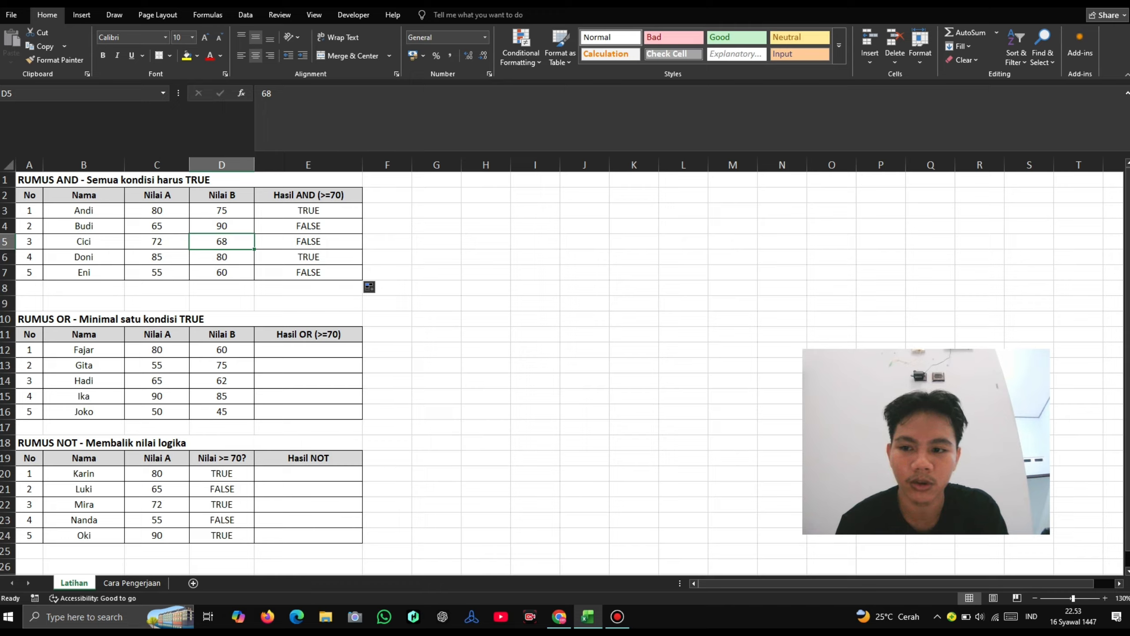
drag(157, 211, 222, 272)
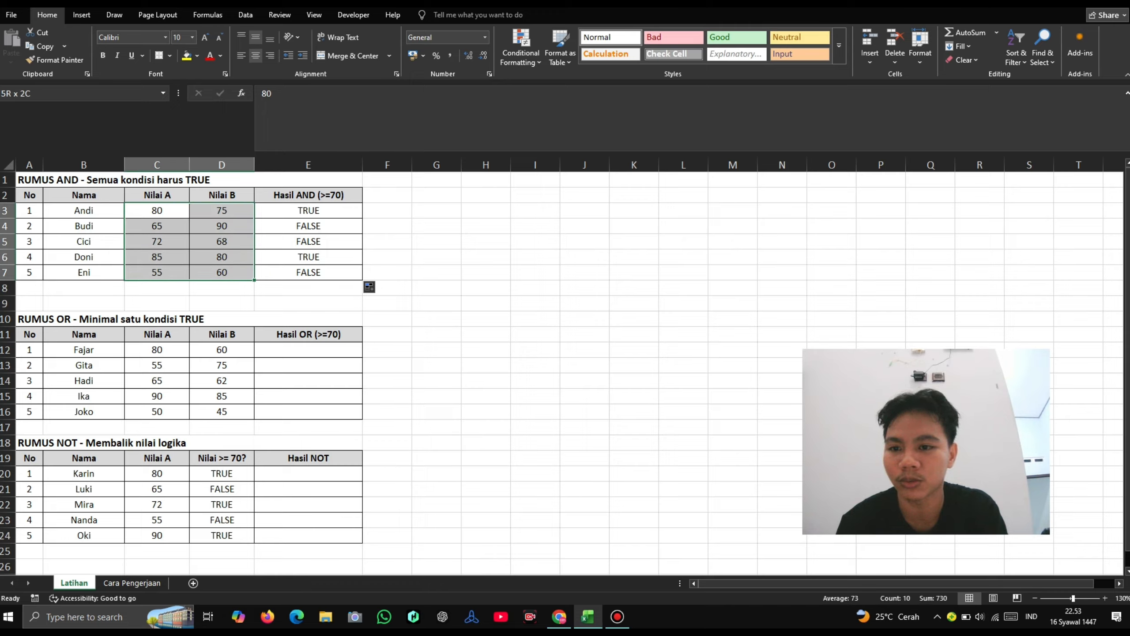
- Check the AND results in E3, E6 and E7, comparing E3 and E6 with the Nilai A and Nilai B scores in their rows
click(221, 303)
click(157, 211)
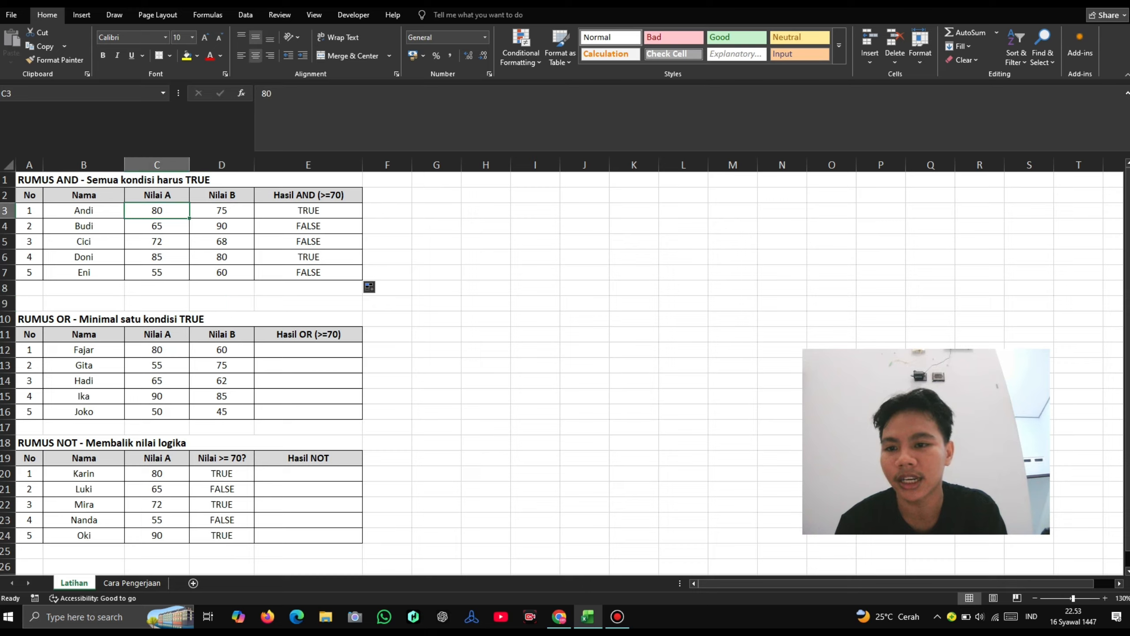
click(222, 211)
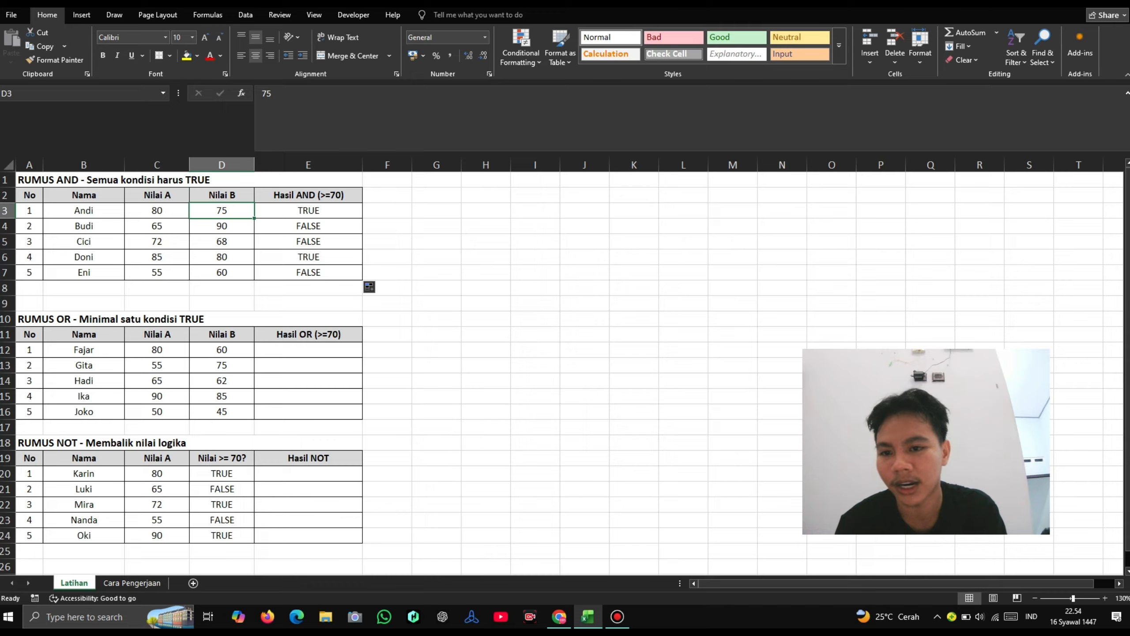
click(308, 211)
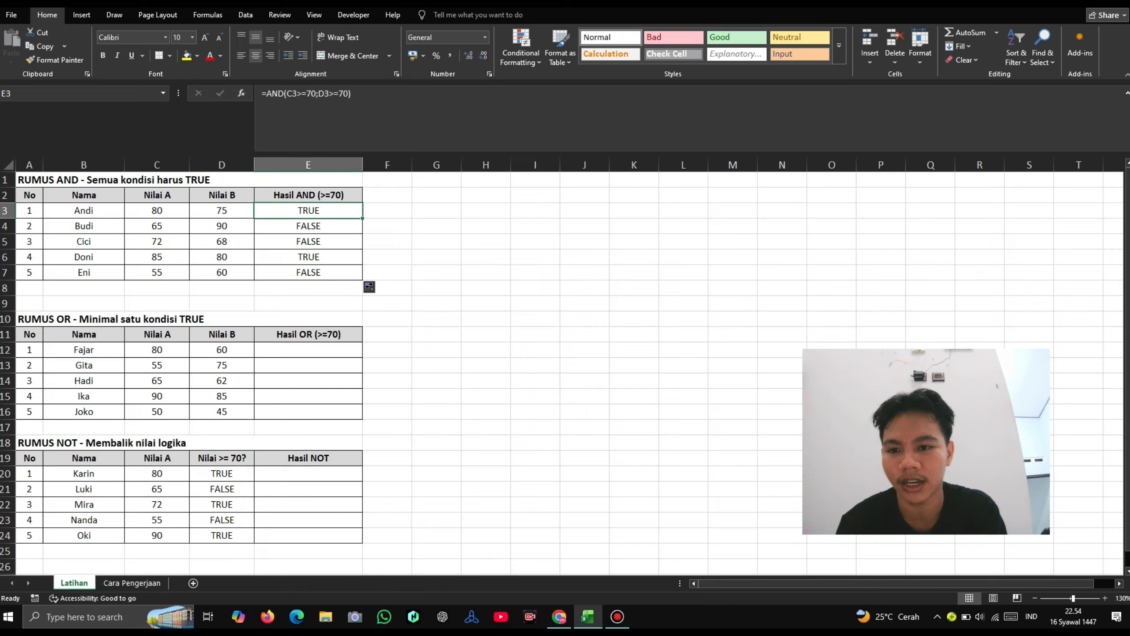
click(308, 257)
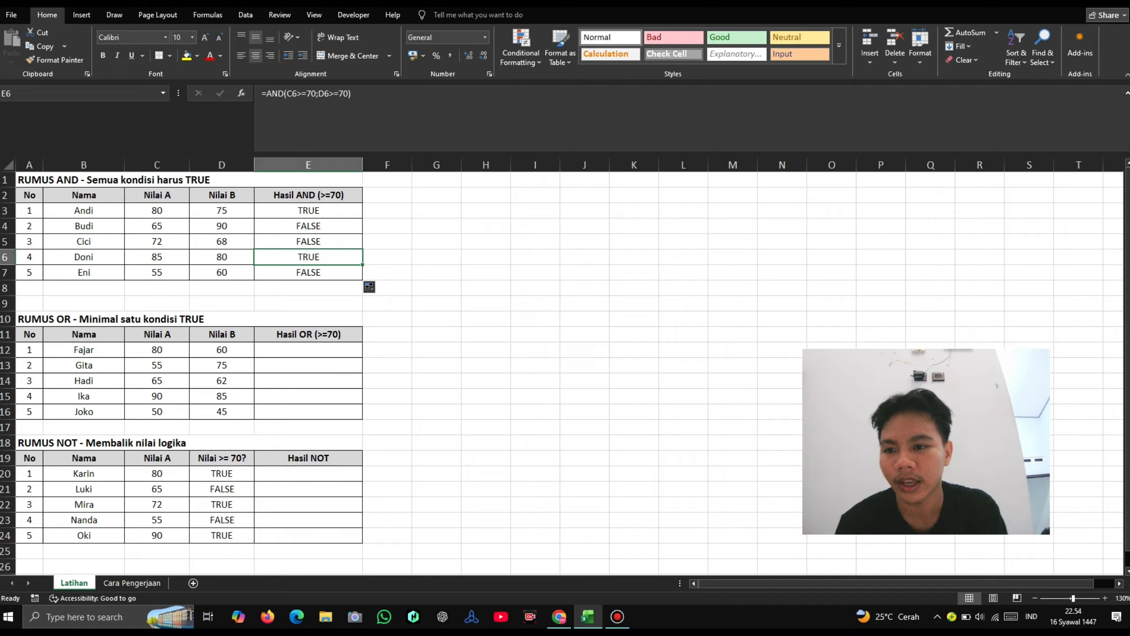
click(157, 257)
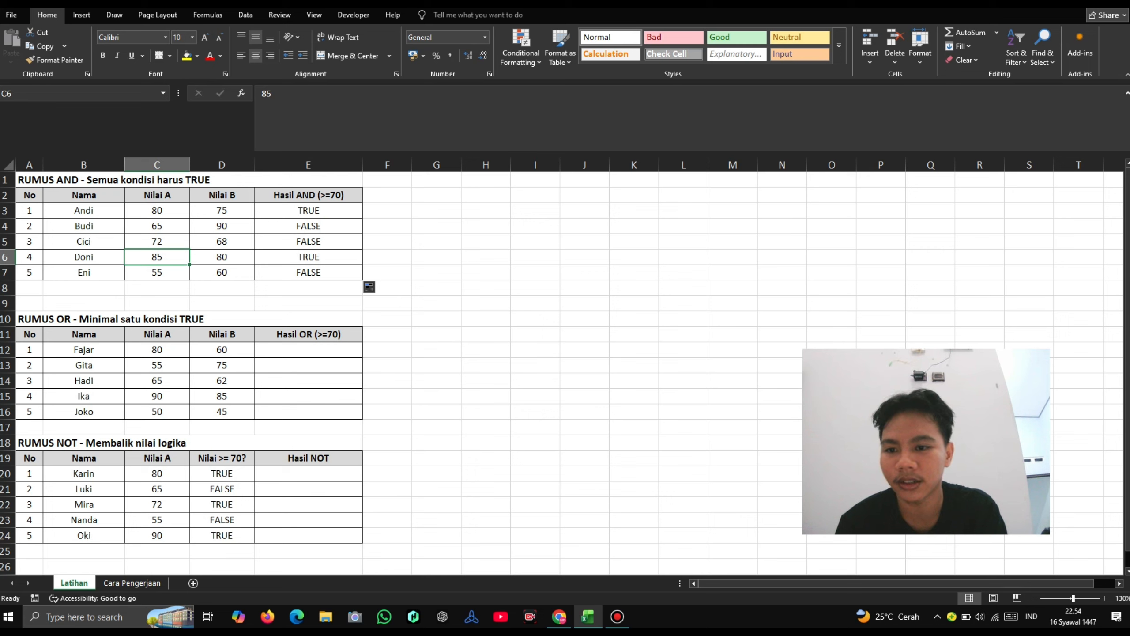
click(222, 257)
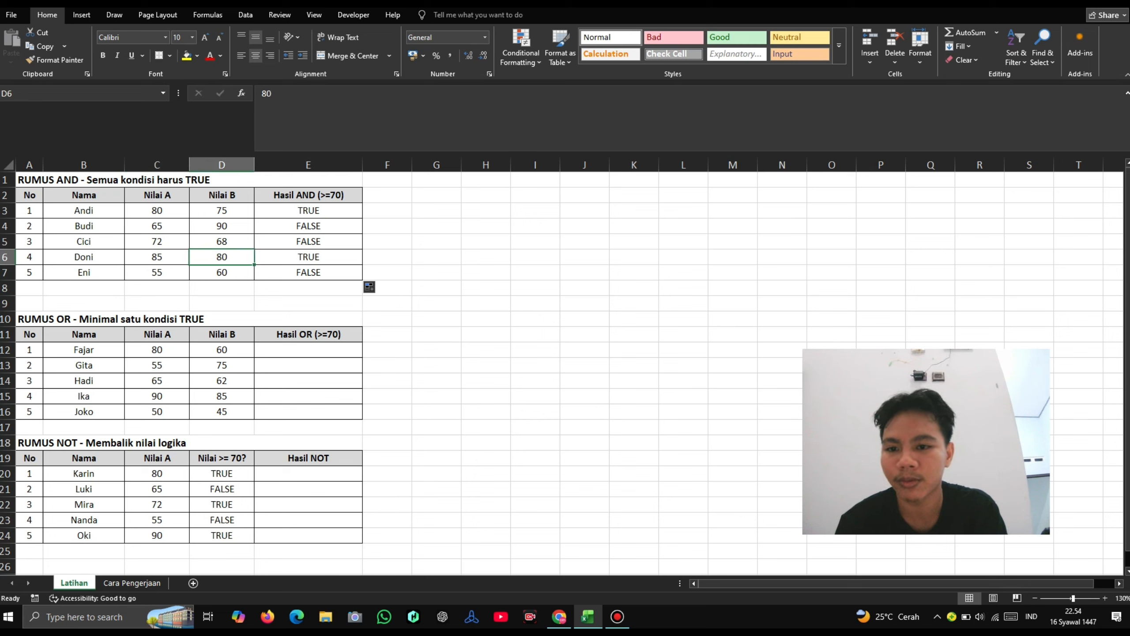
click(308, 241)
click(309, 257)
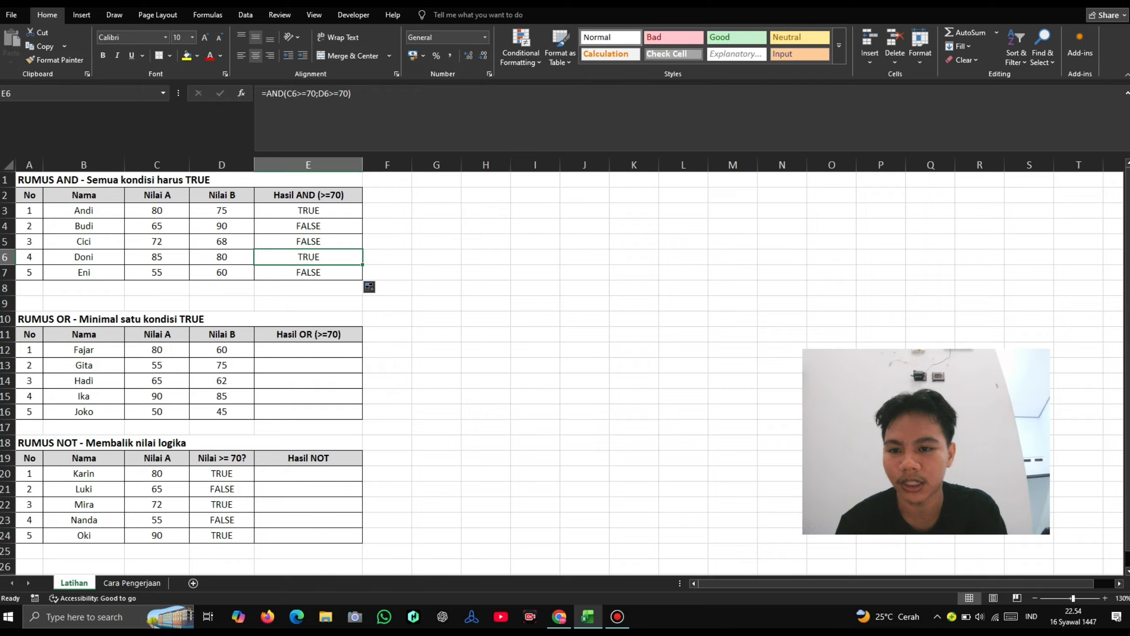
click(308, 272)
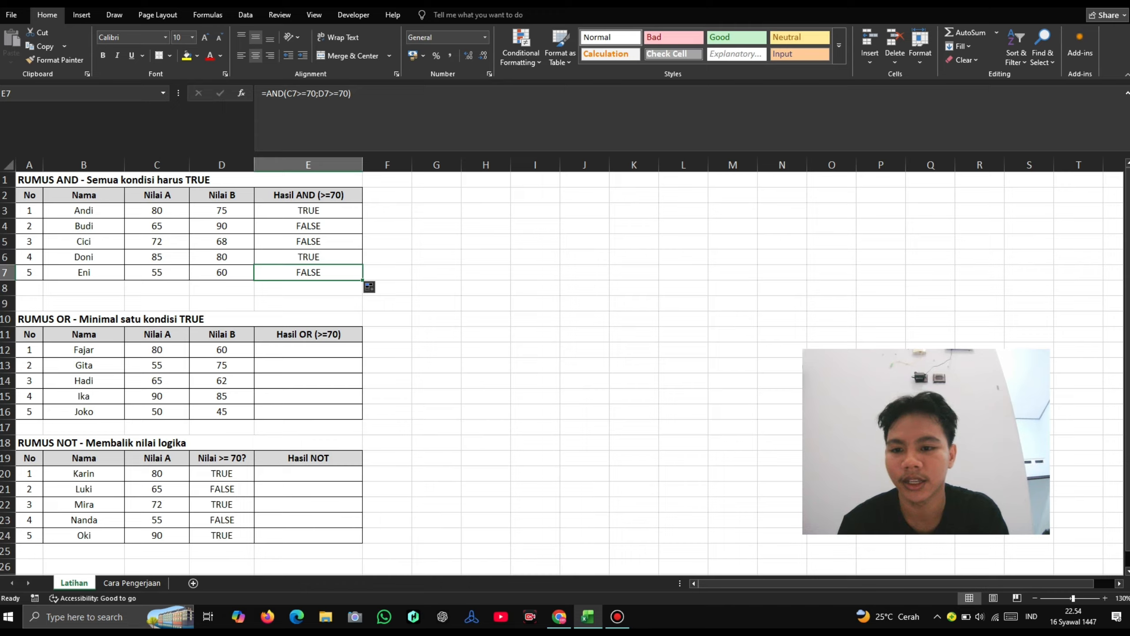
- Enter the formula =OR(C12>=70;D12>=70) in cell E12 of the Hasil OR column
click(307, 350)
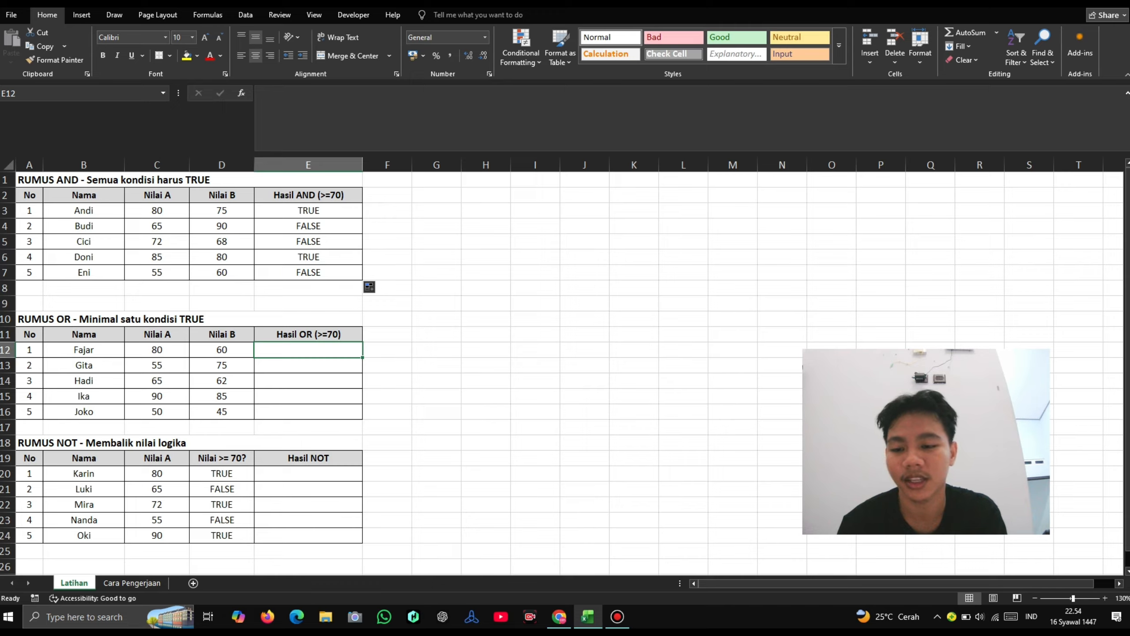
click(308, 366)
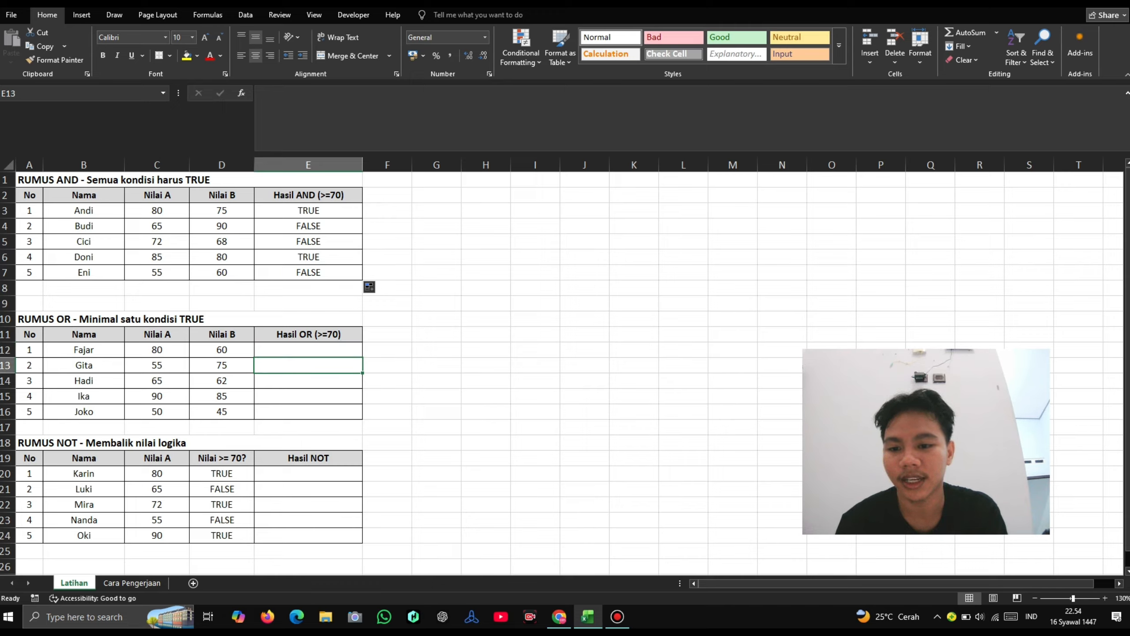
drag(308, 396, 308, 411)
click(308, 350)
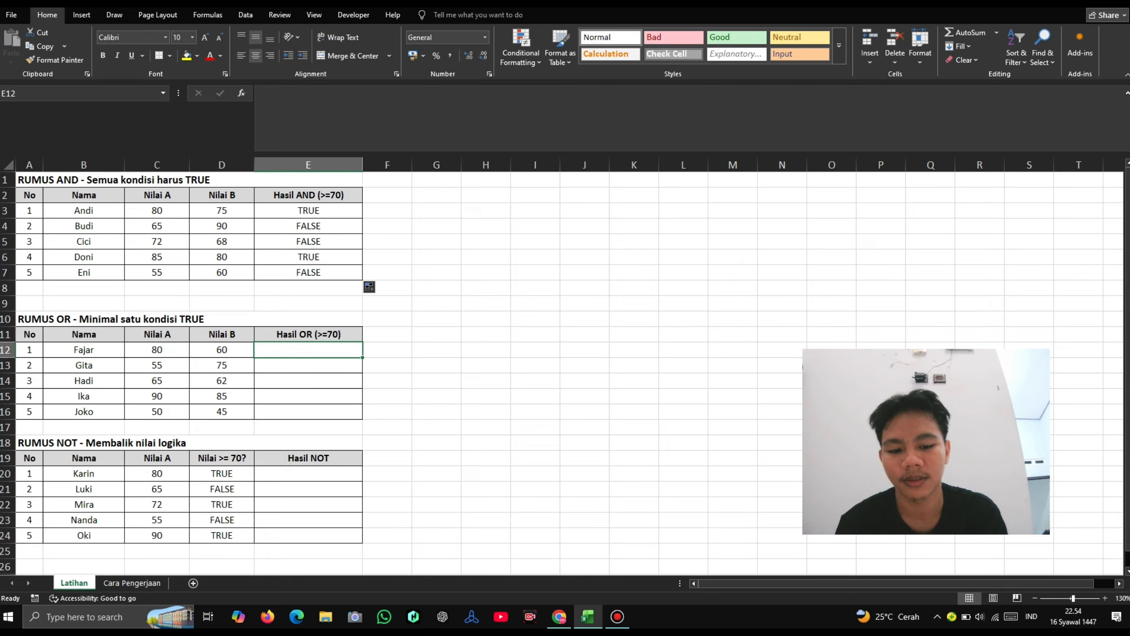
text(=or()
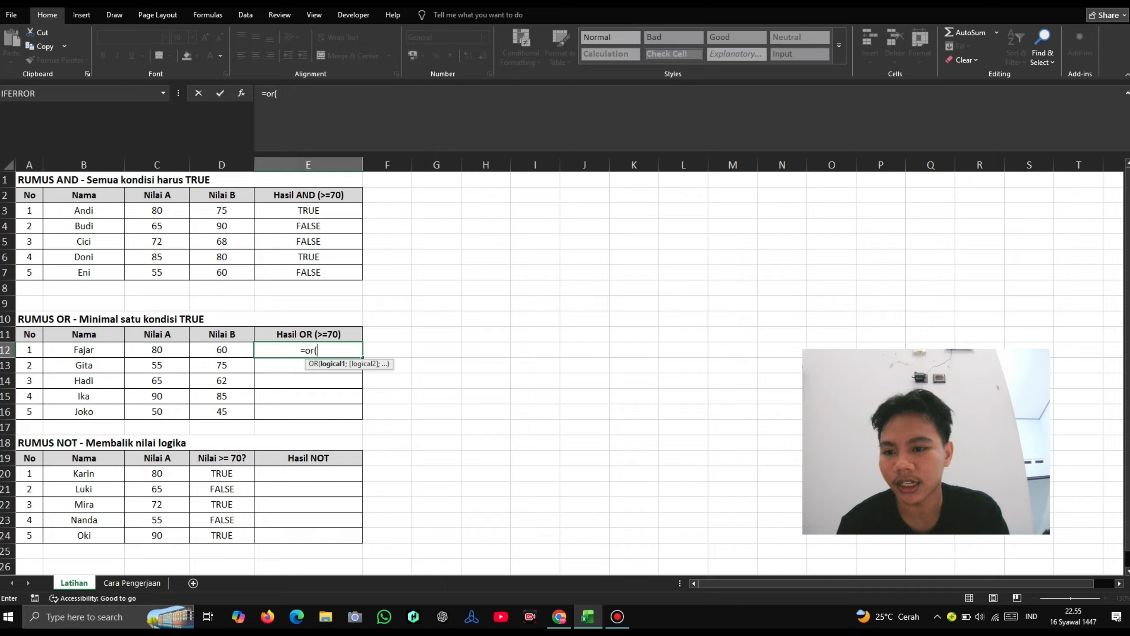
click(157, 349)
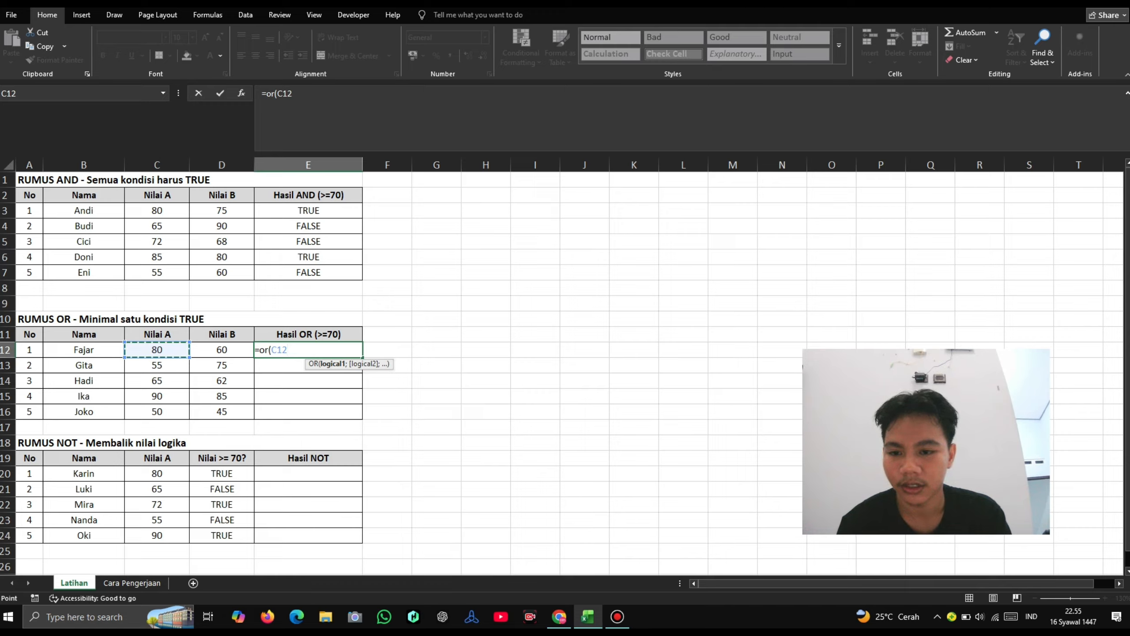
text(>)
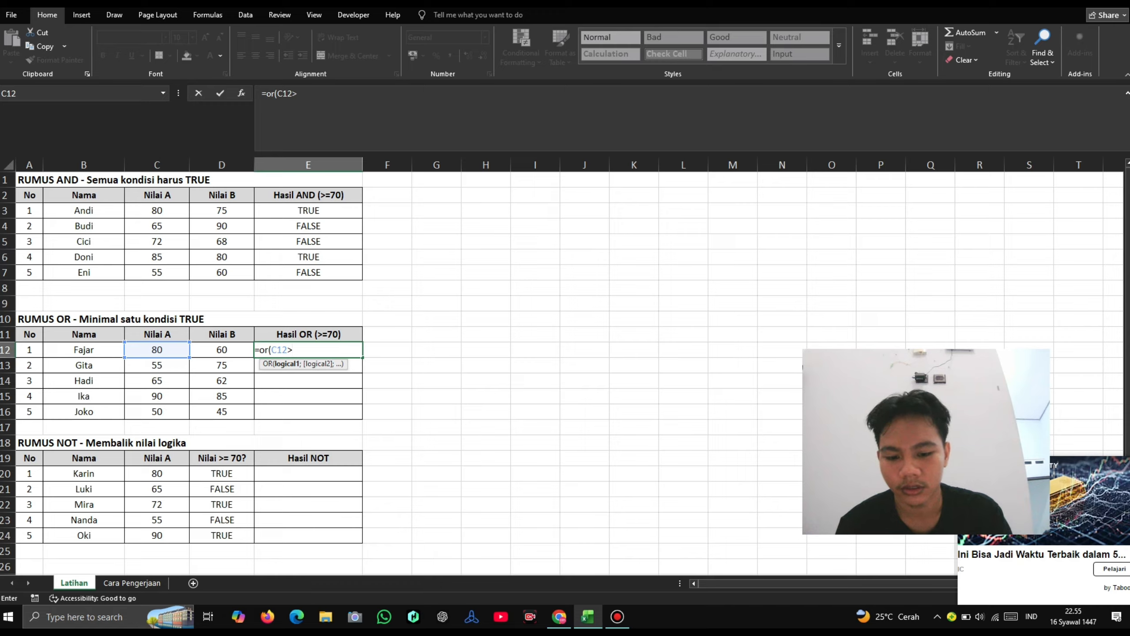
text(=70)
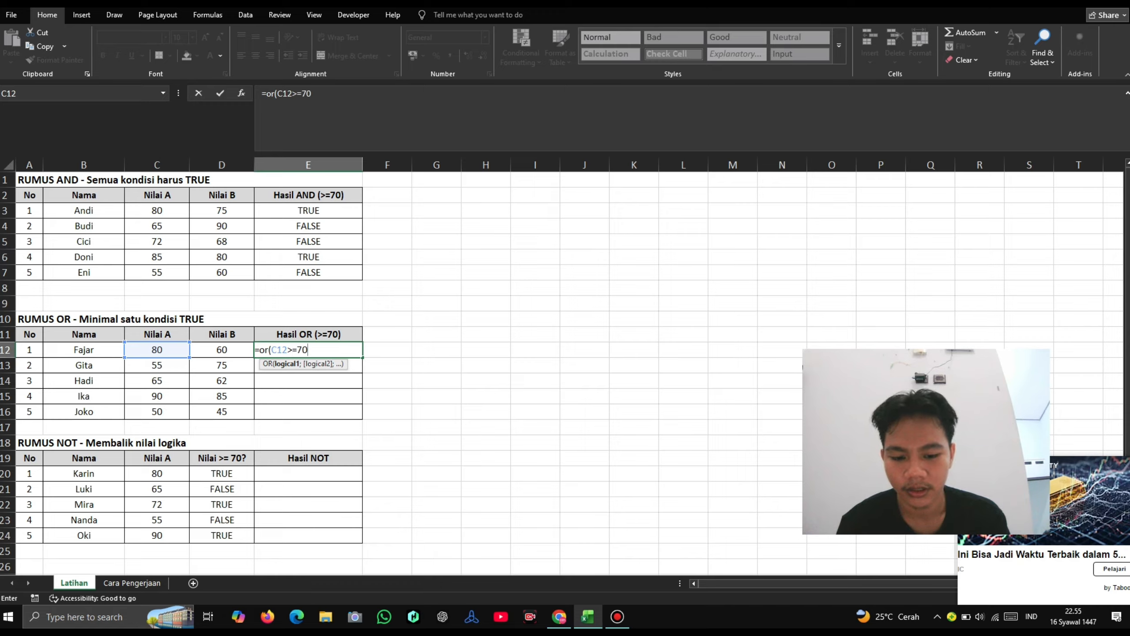
text(;)
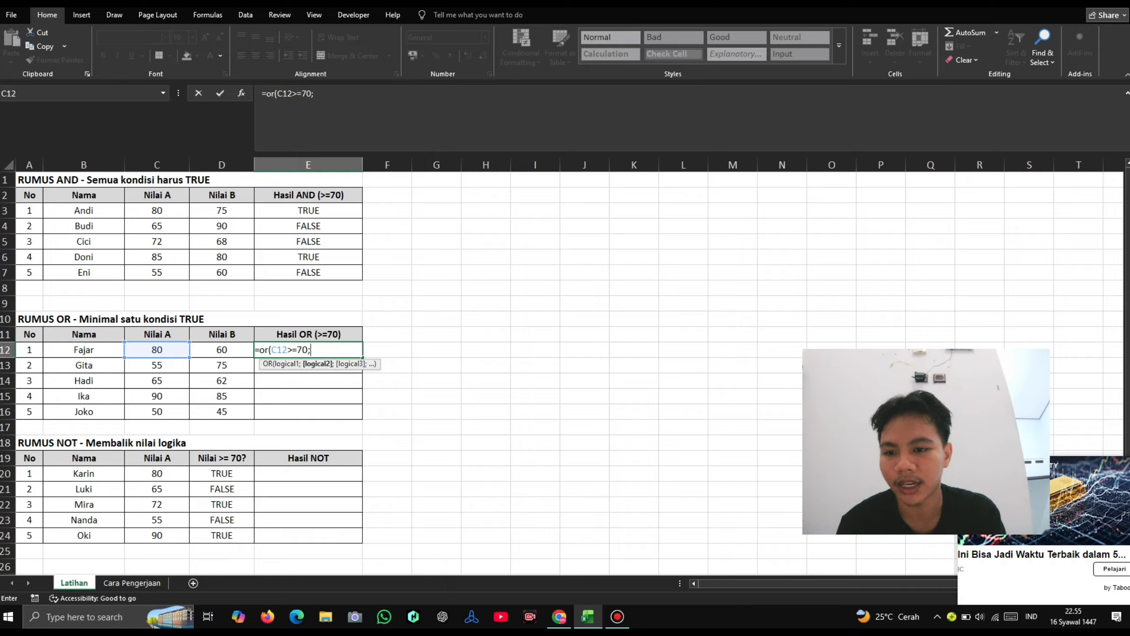
key(Left)
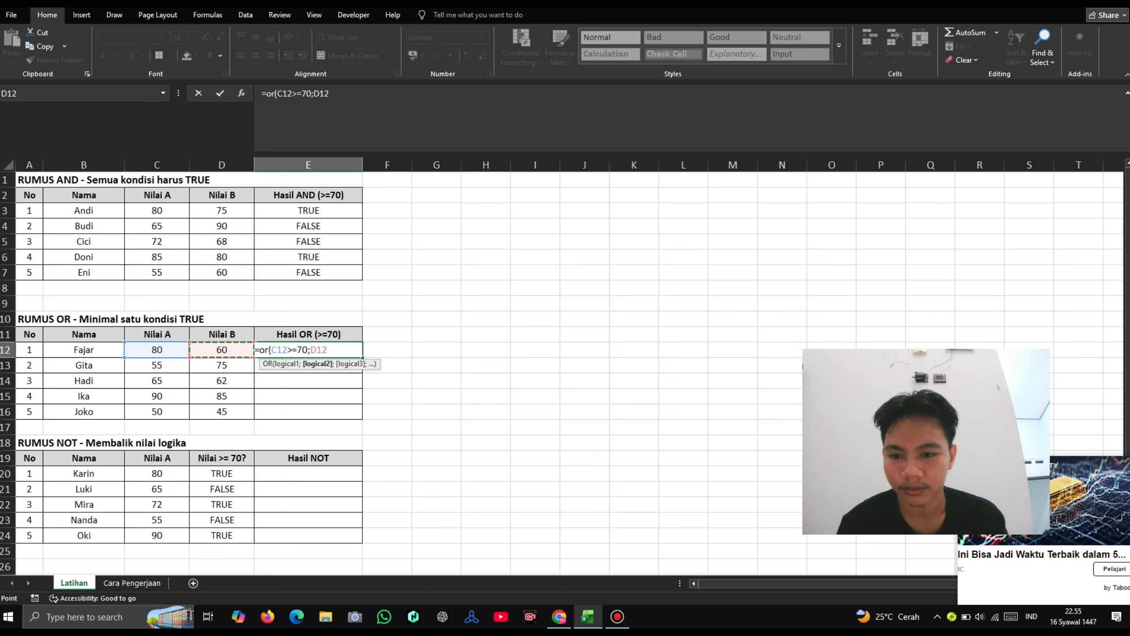
text(>=)
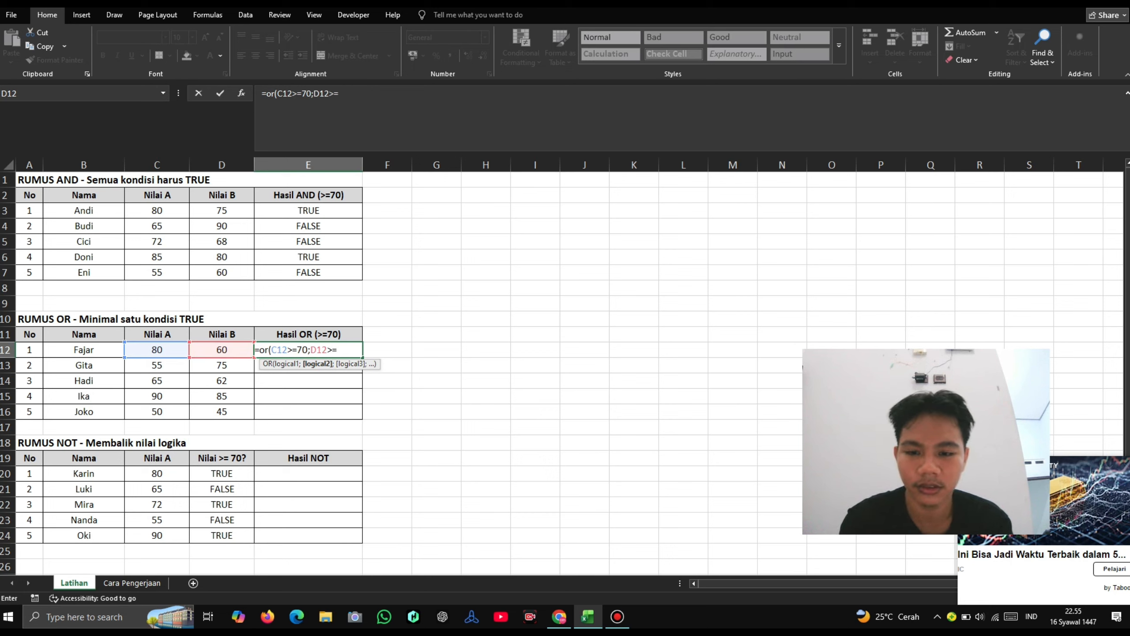
text(70)
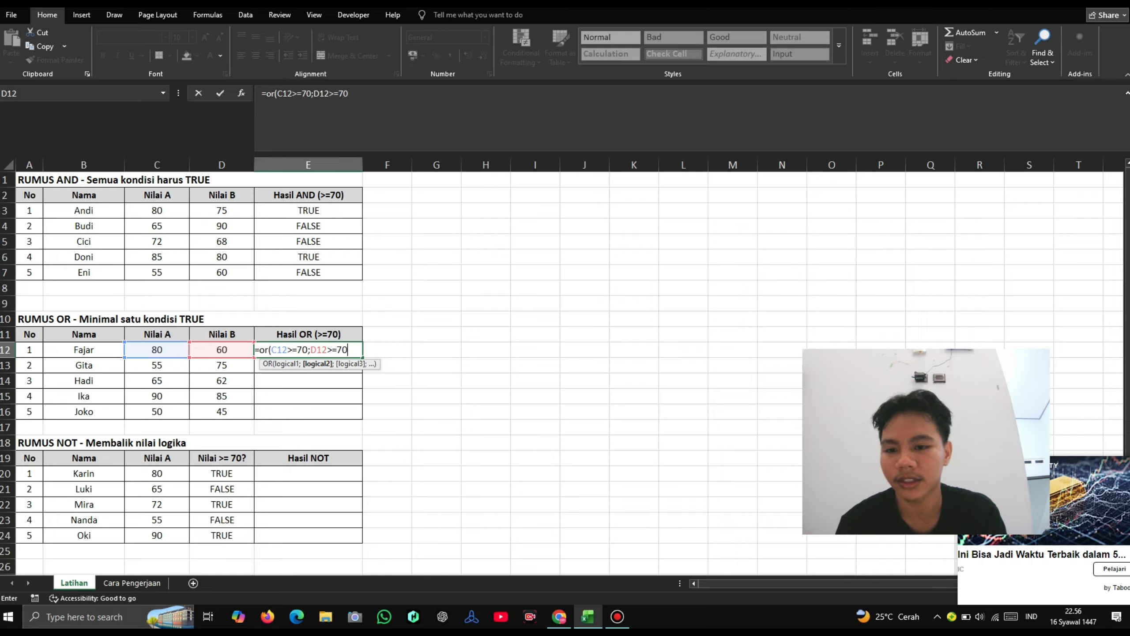
text())
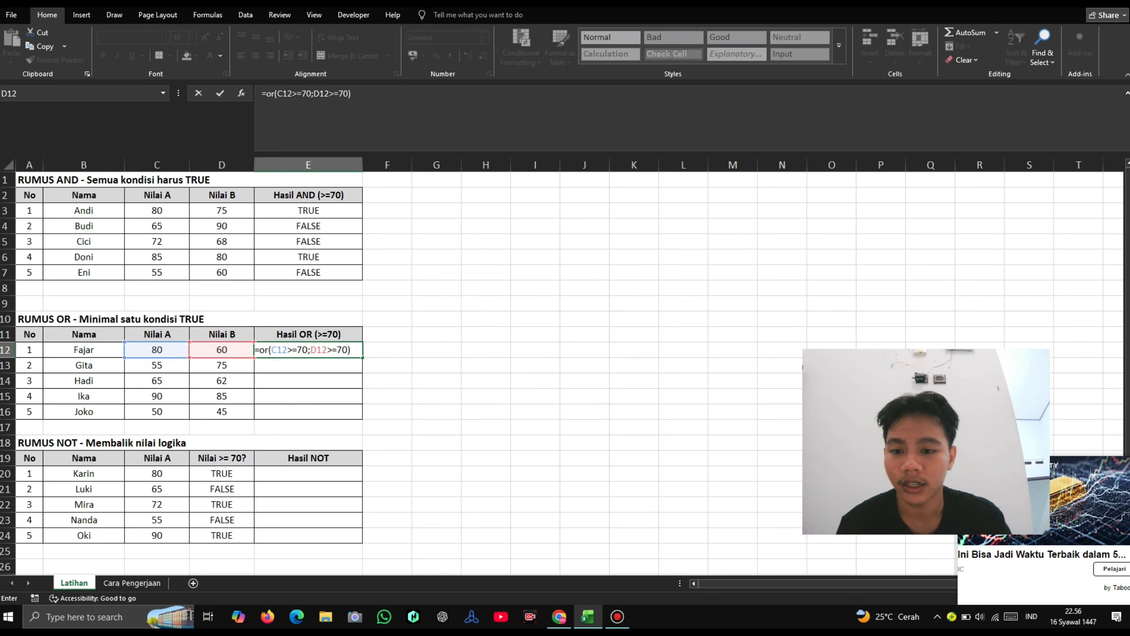
key(Return)
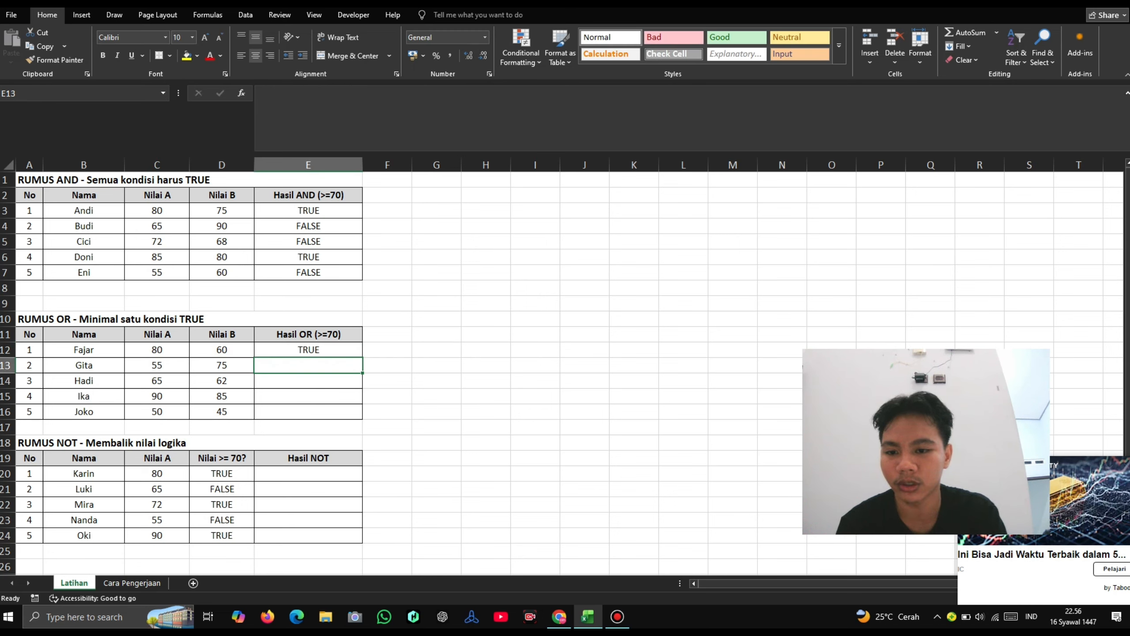
- Compare the OR formula in E12 with the AND result in E4 and its scores in C4 and D4
click(308, 350)
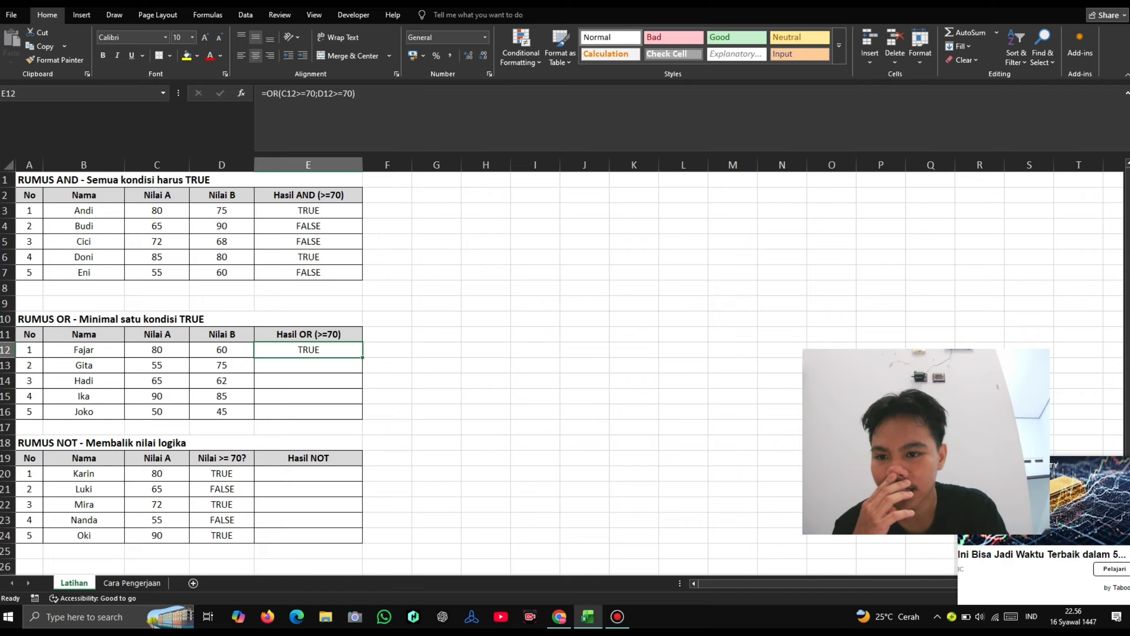
click(222, 226)
click(157, 226)
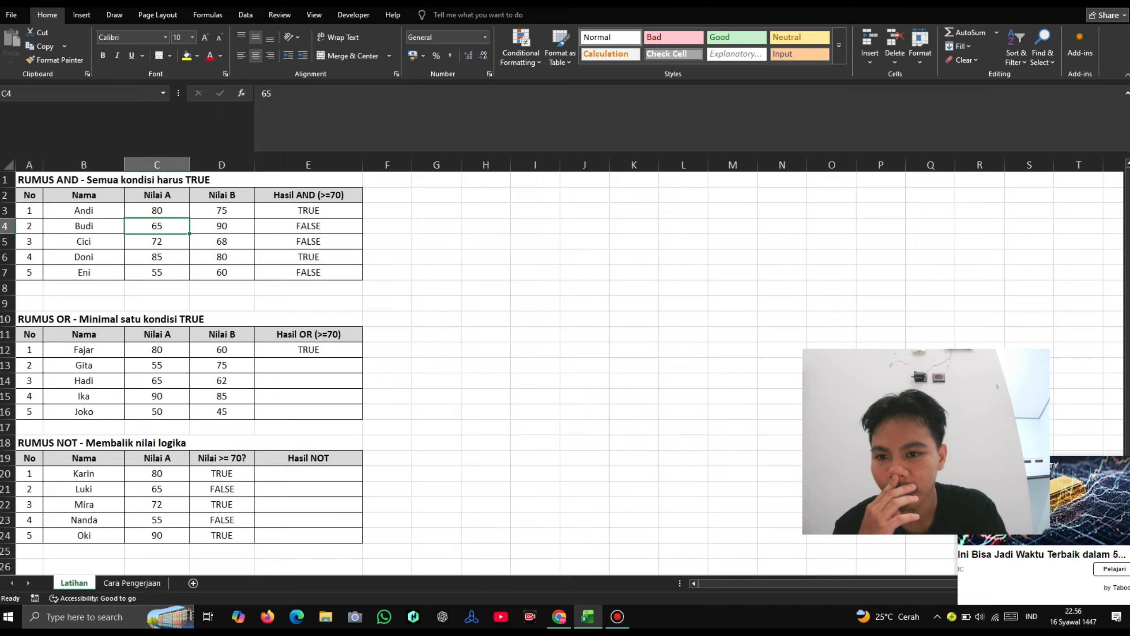
click(307, 226)
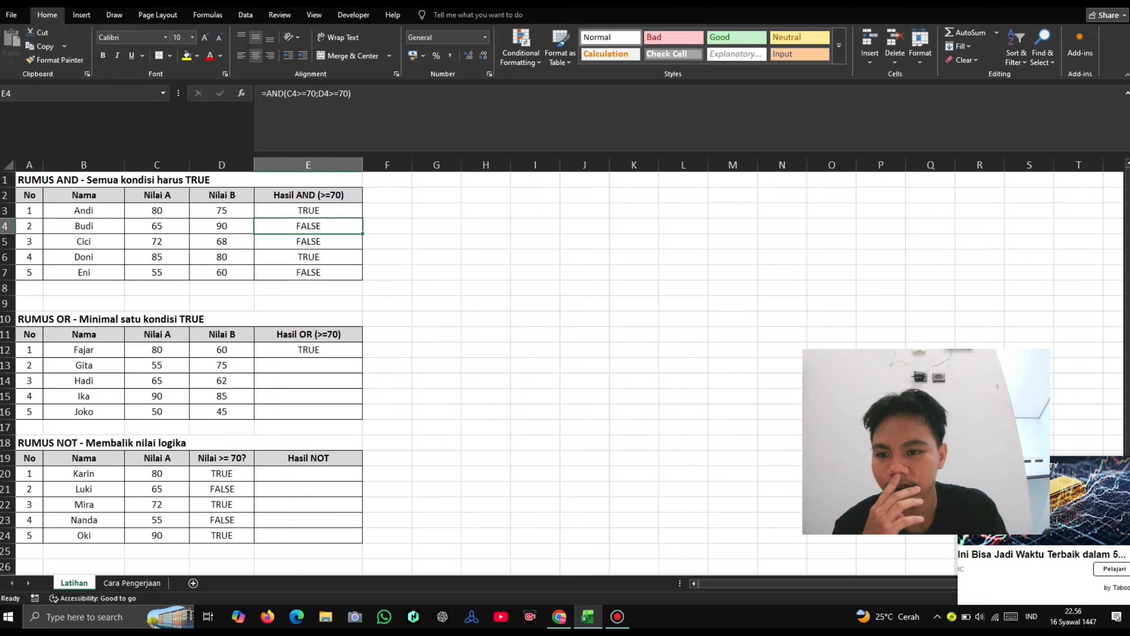
click(156, 226)
click(222, 226)
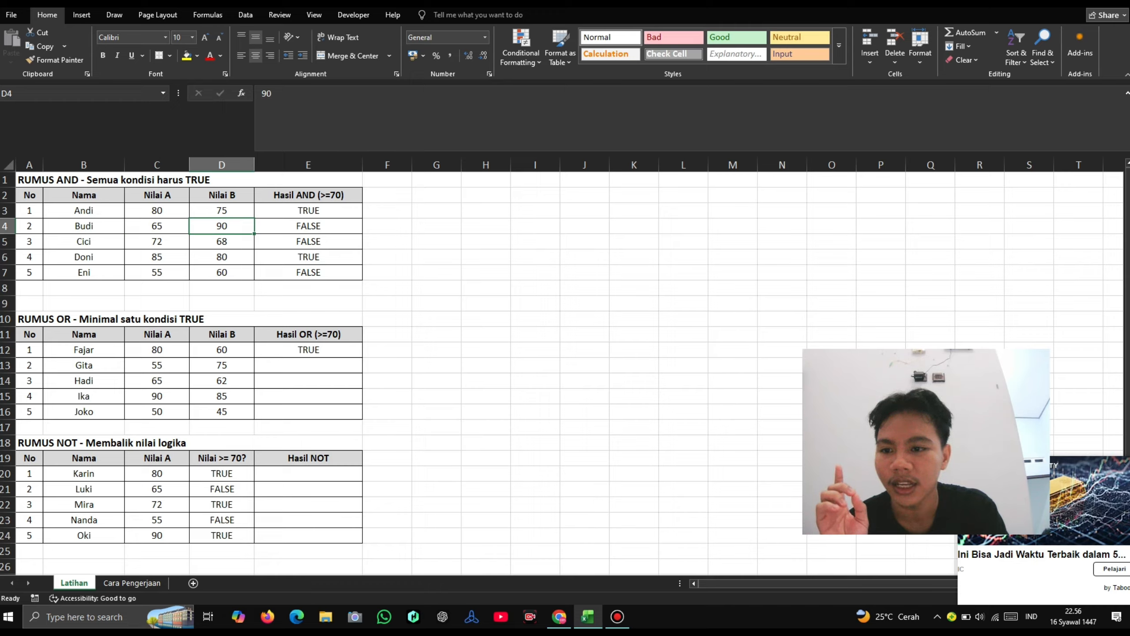
click(83, 226)
click(157, 227)
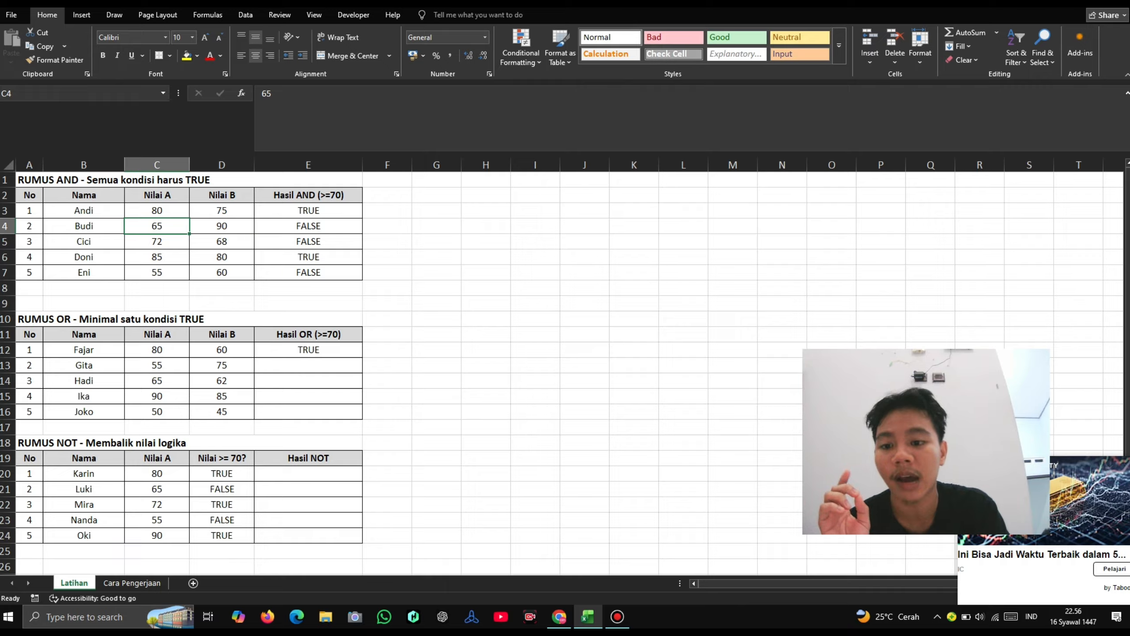
- Check E12 against the Nilai B score in D12, and fill its OR formula down through E16
click(307, 350)
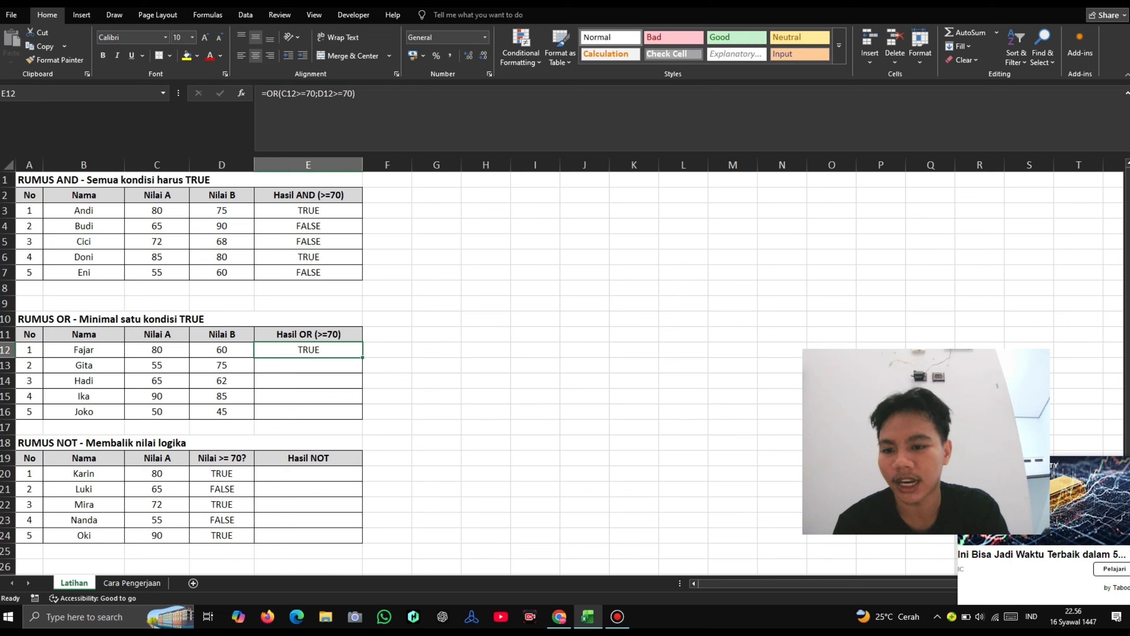
click(222, 350)
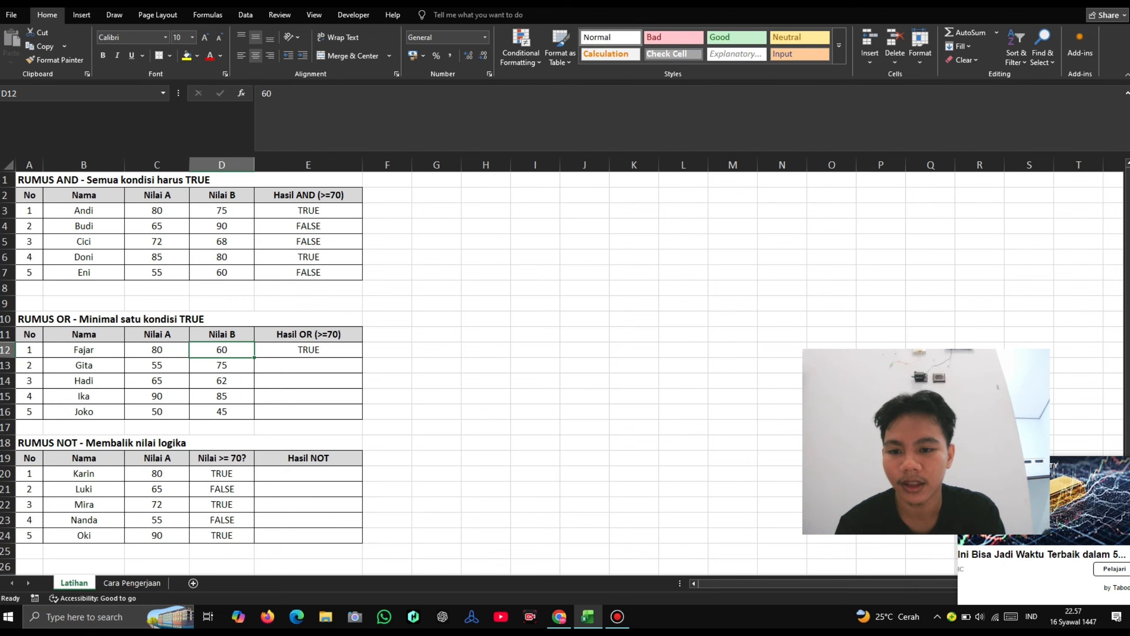
click(308, 351)
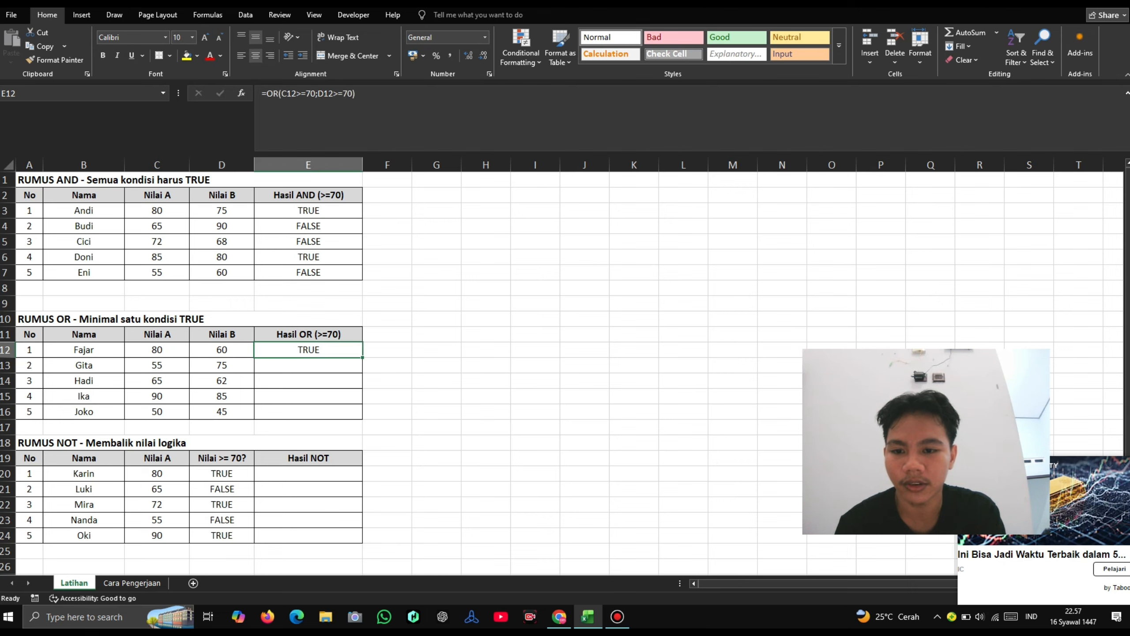
double_click(362, 358)
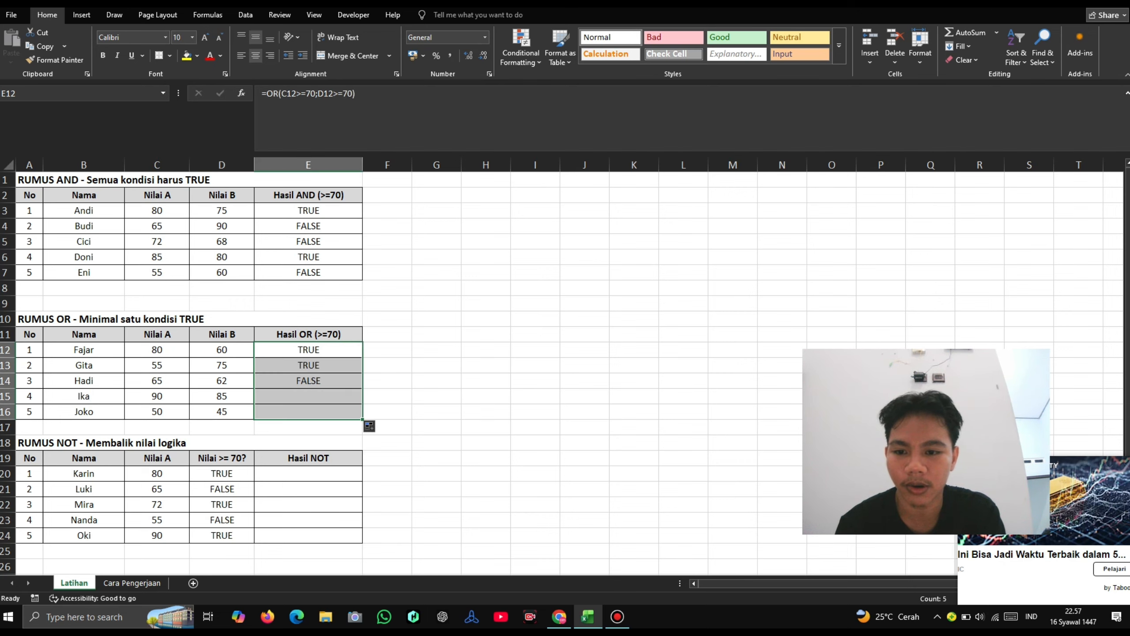
- Examine the OR formulas in E14 and E16 and review the RUMUS OR heading with its first data row
click(308, 380)
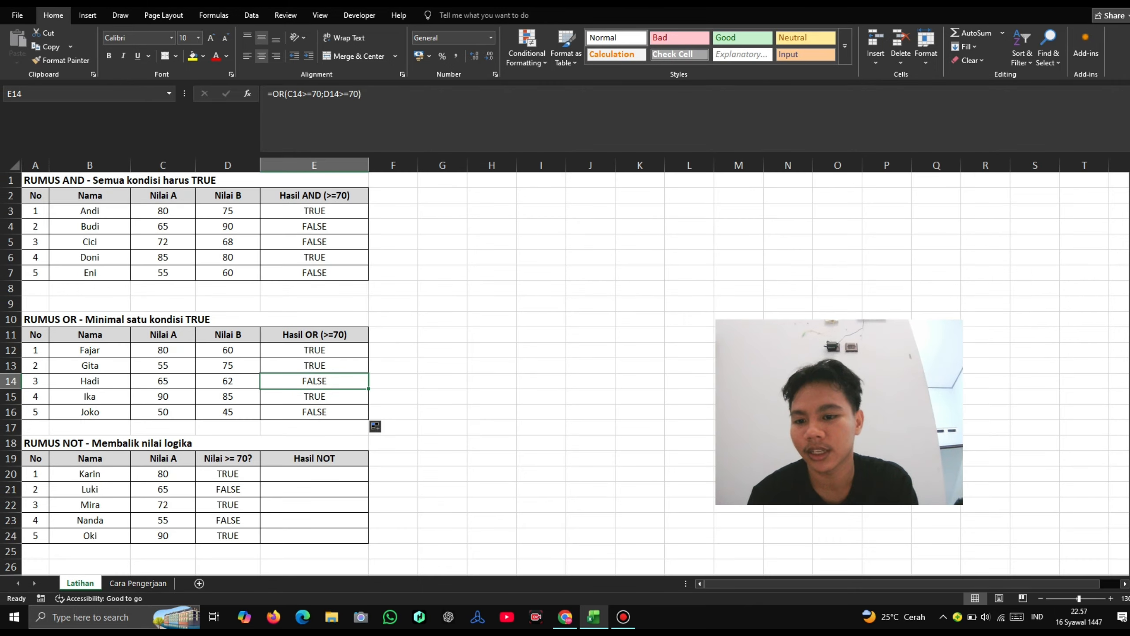
click(308, 412)
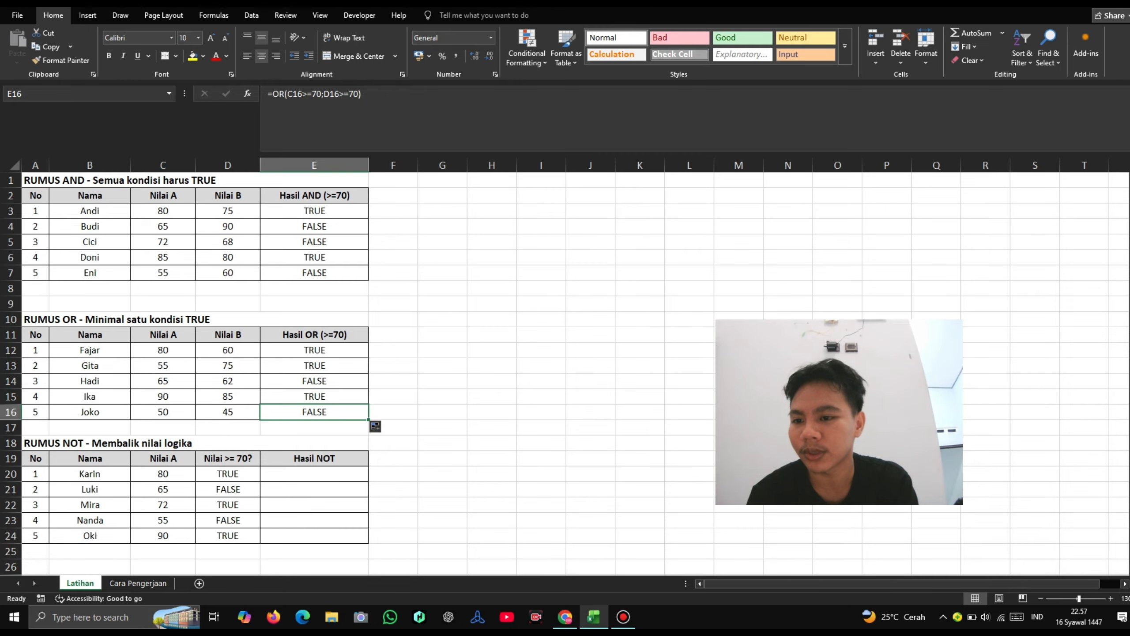
drag(178, 319, 189, 350)
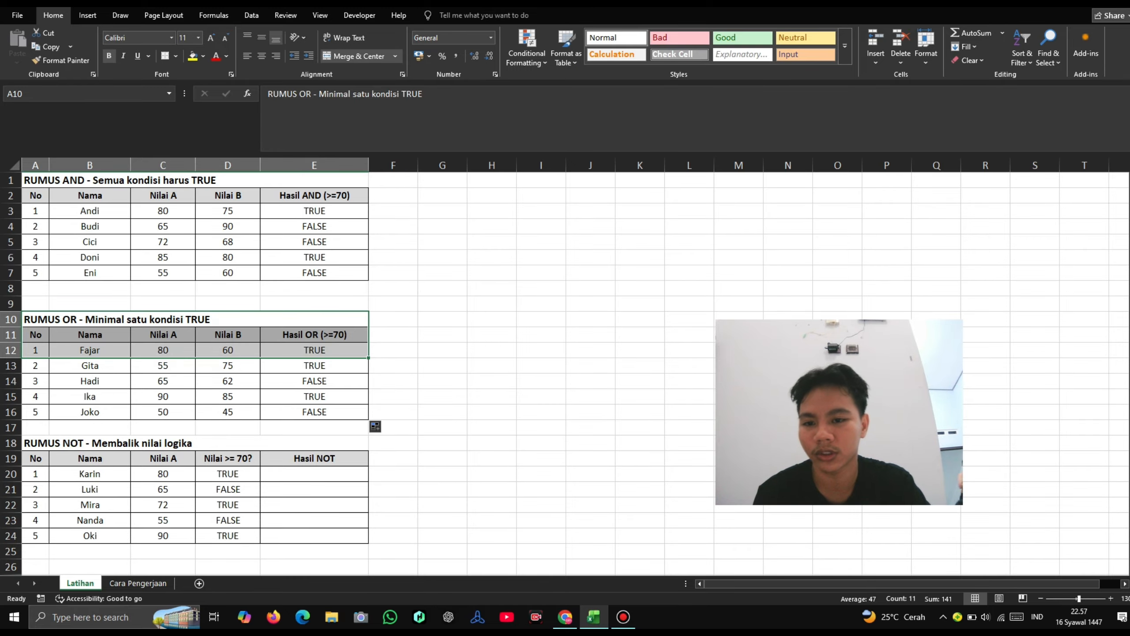
click(442, 335)
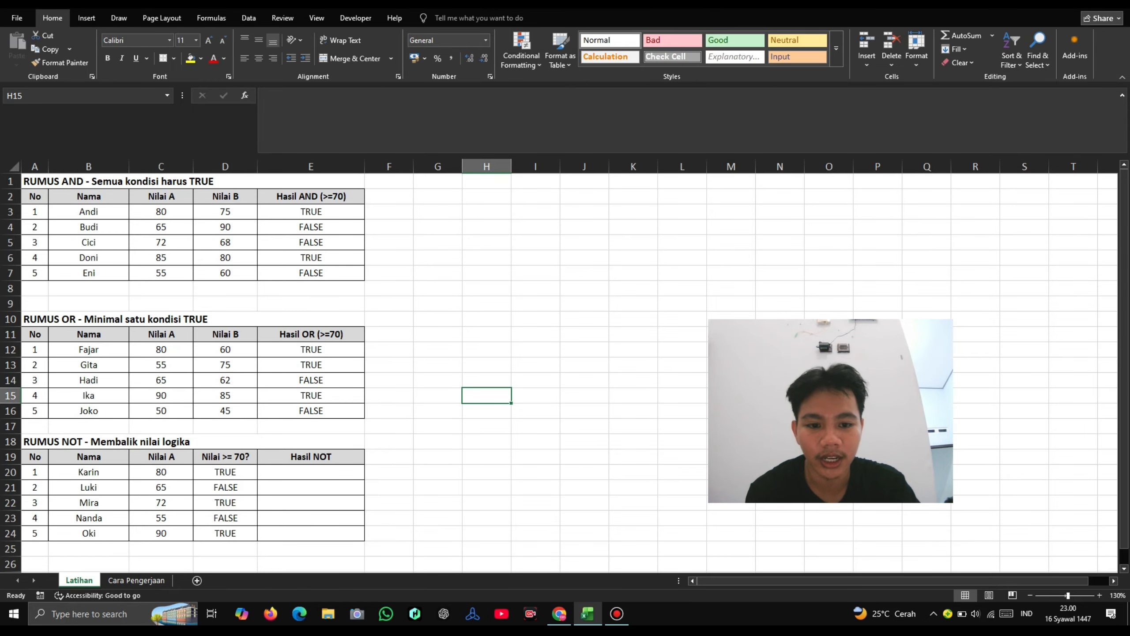
scroll(566, 369, down, 2)
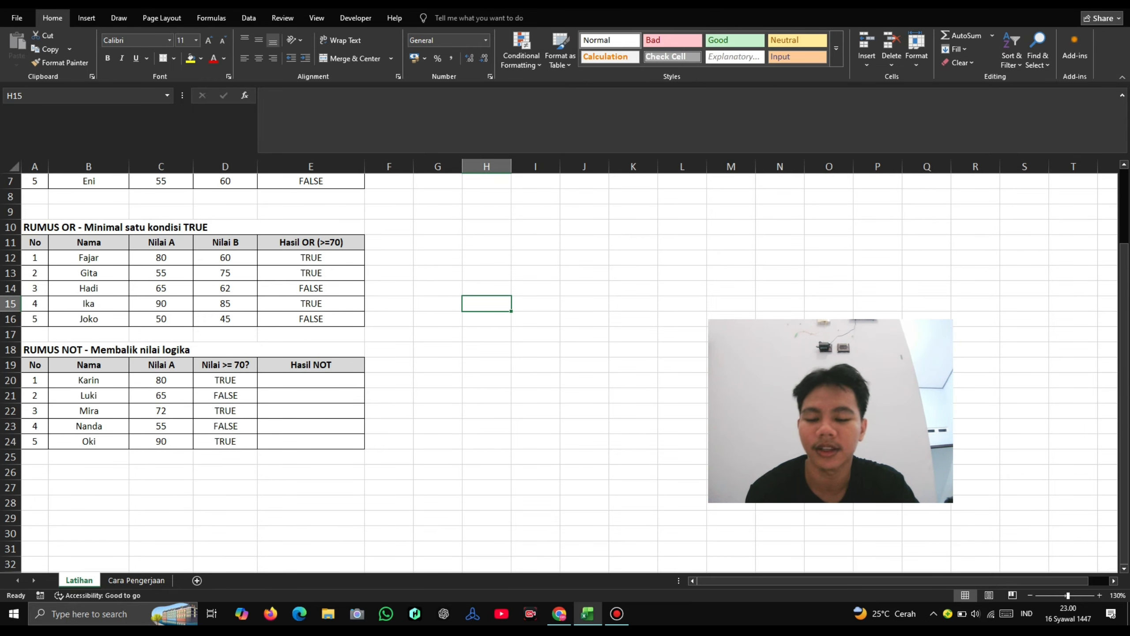
- Enter the formula =NOT(D20) in cell E20 of the Hasil NOT column
click(310, 380)
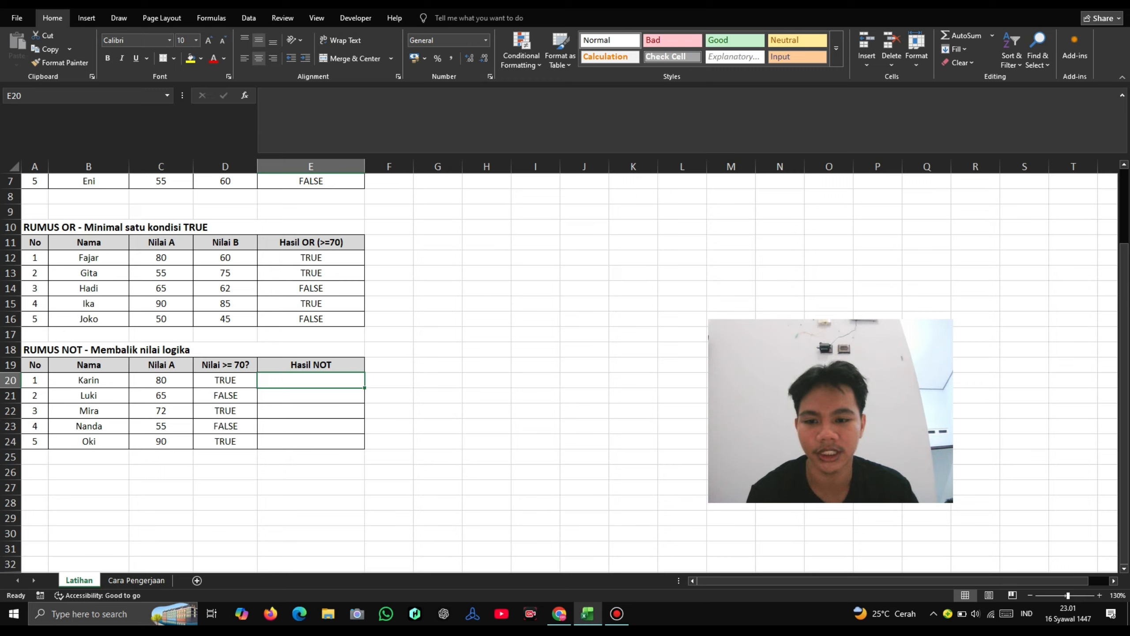
text(=)
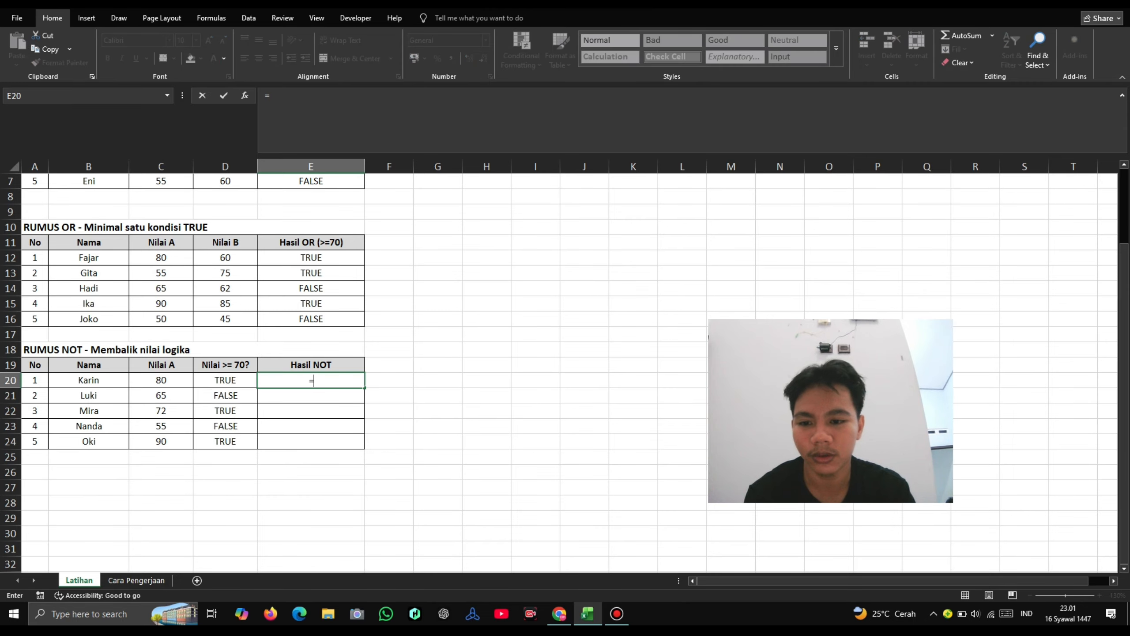
text(not)
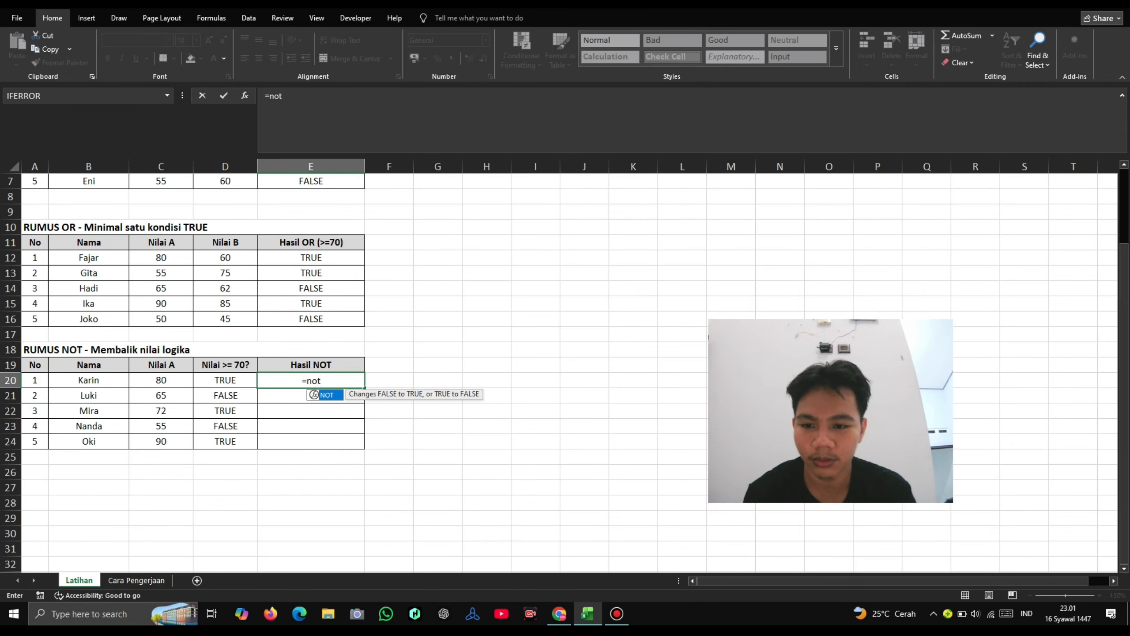
text(()
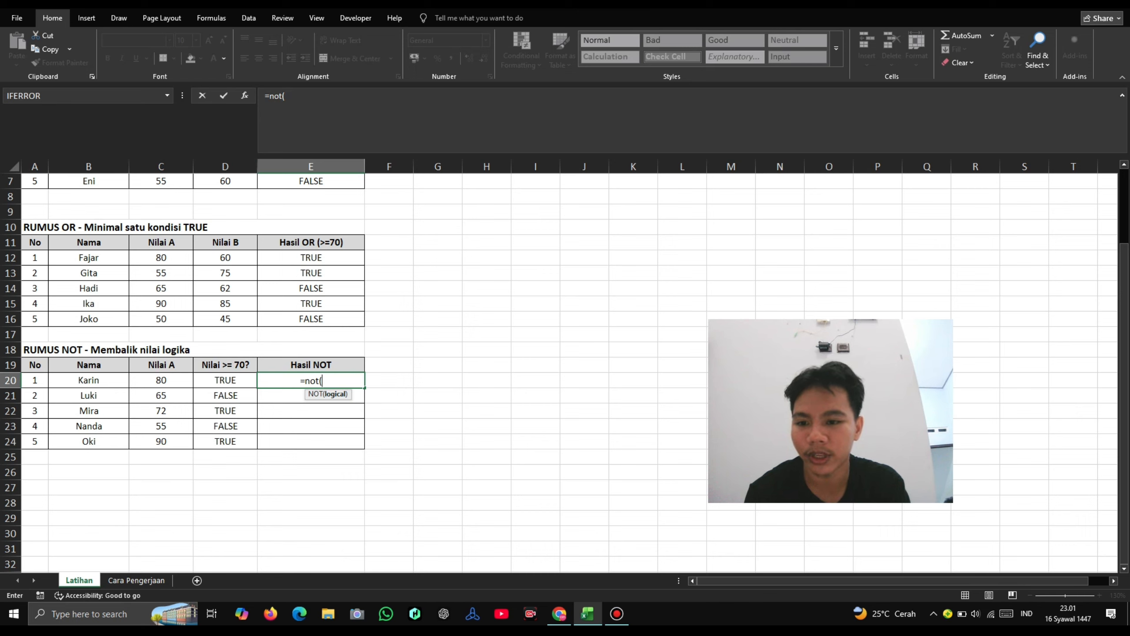
click(225, 381)
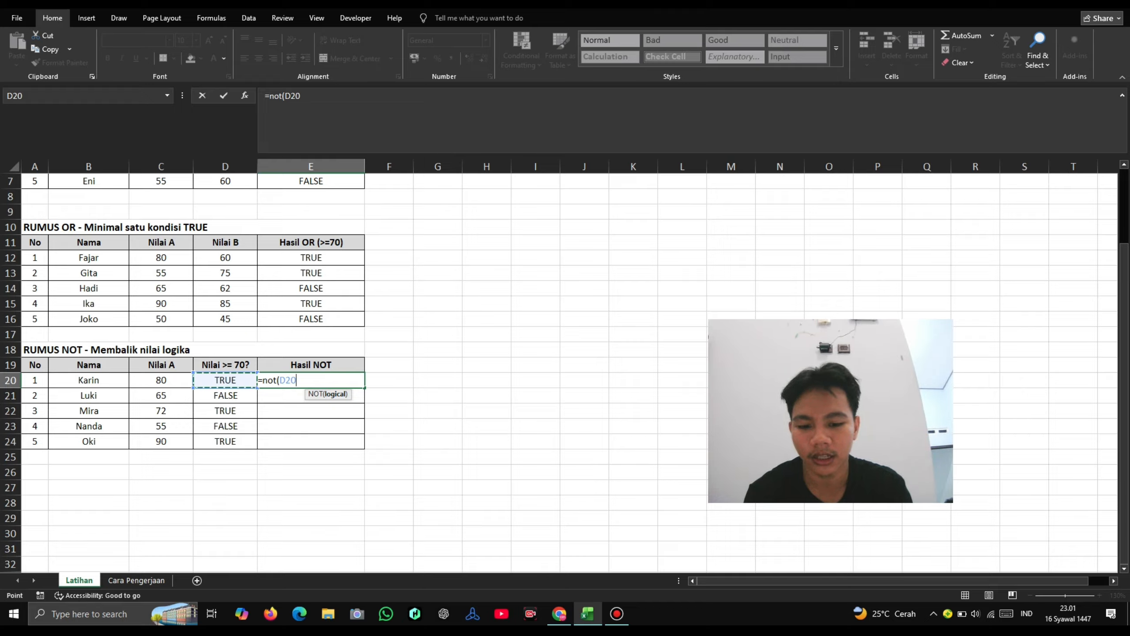
text())
key(Return)
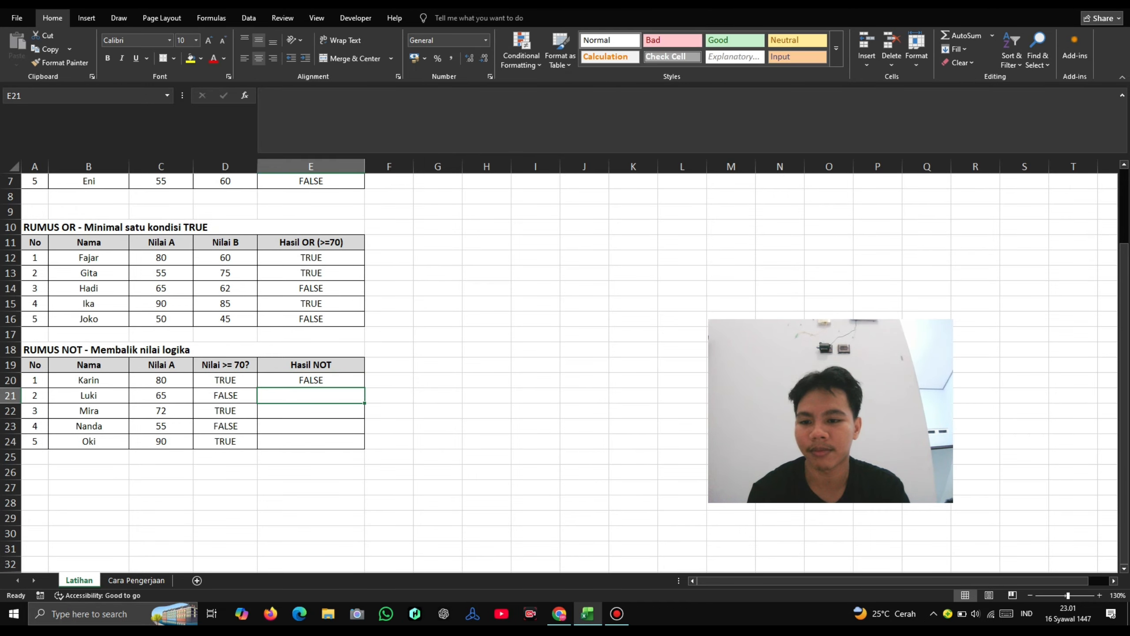
- Compare E20 with its logical value in D20, and fill its NOT formula down through E24
click(225, 380)
click(310, 380)
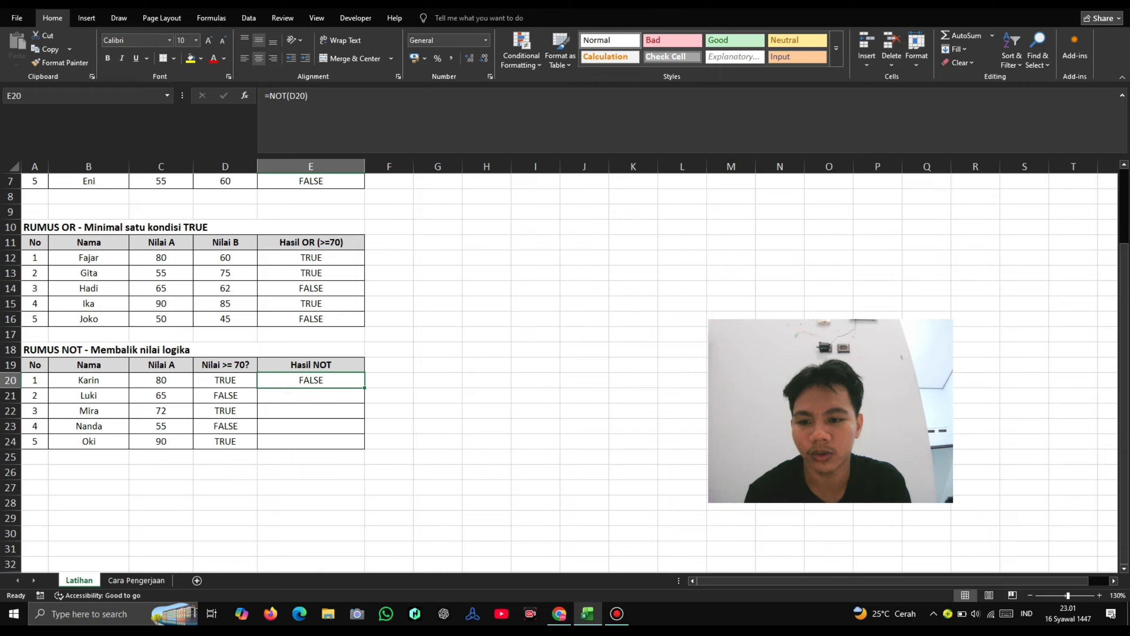
click(226, 381)
click(312, 380)
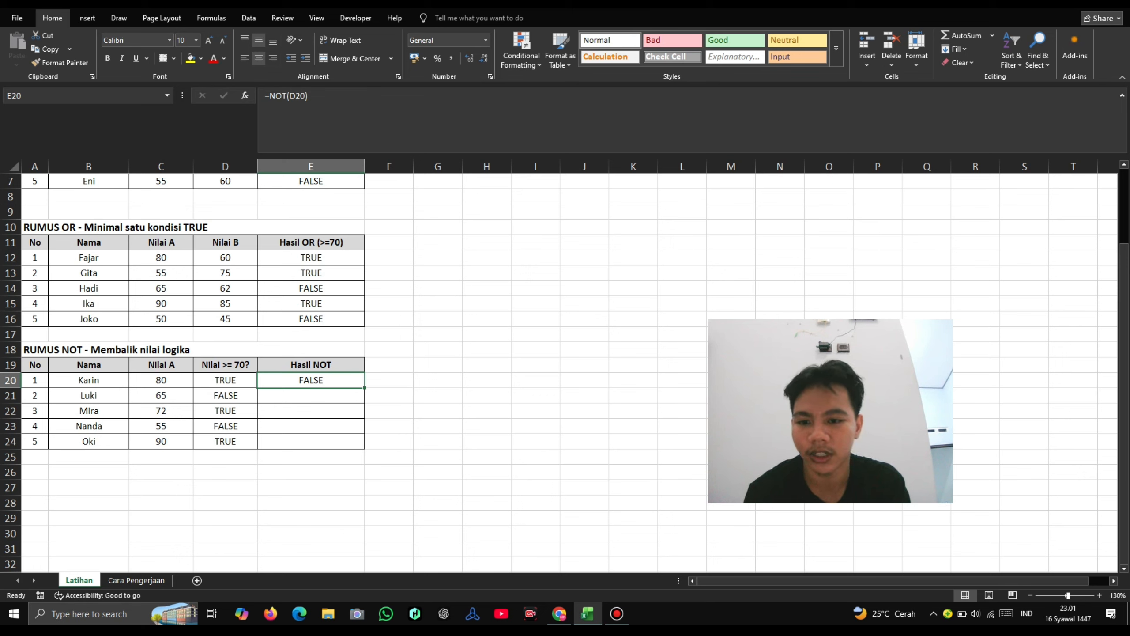
double_click(364, 388)
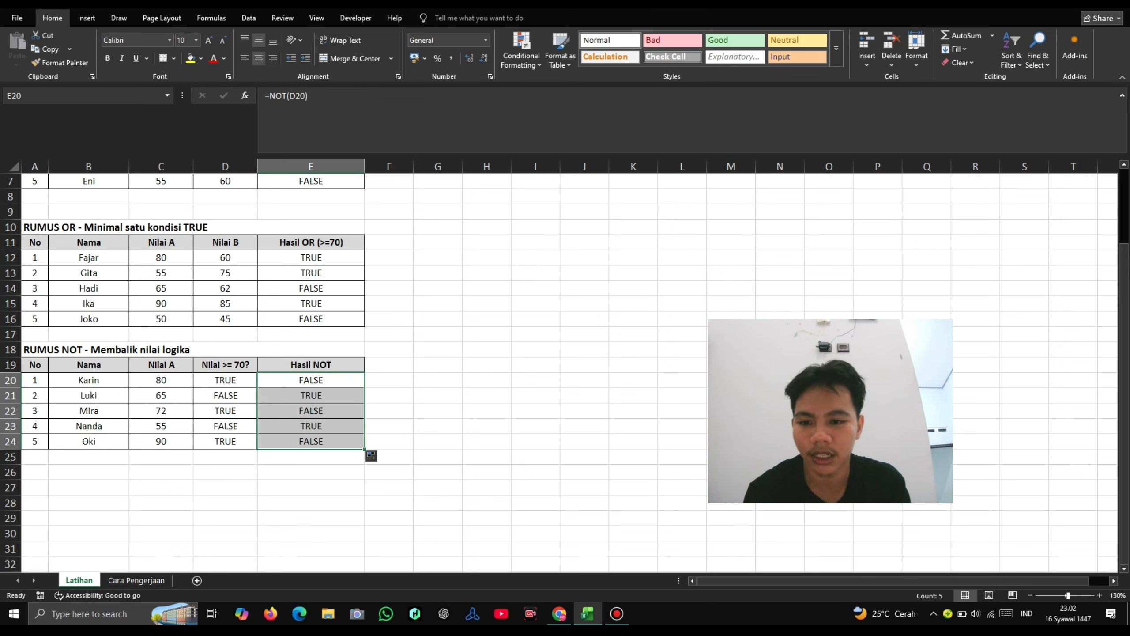
click(437, 411)
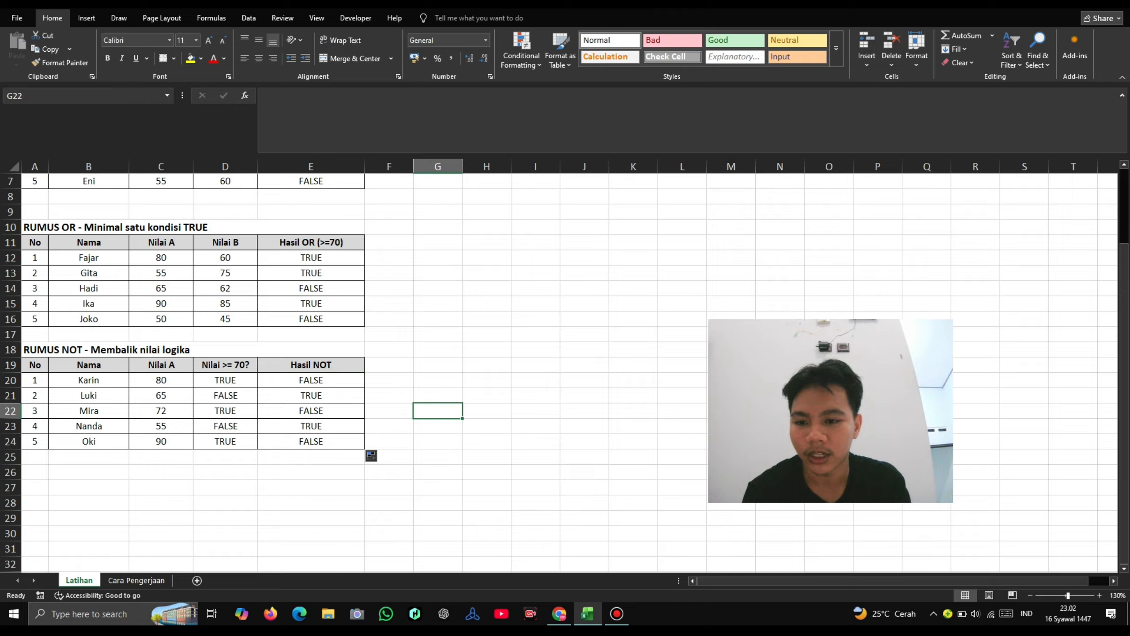
- Compare the Nilai >= 70? values in D21 through D23 with the NOT results in E21 through E23
click(225, 395)
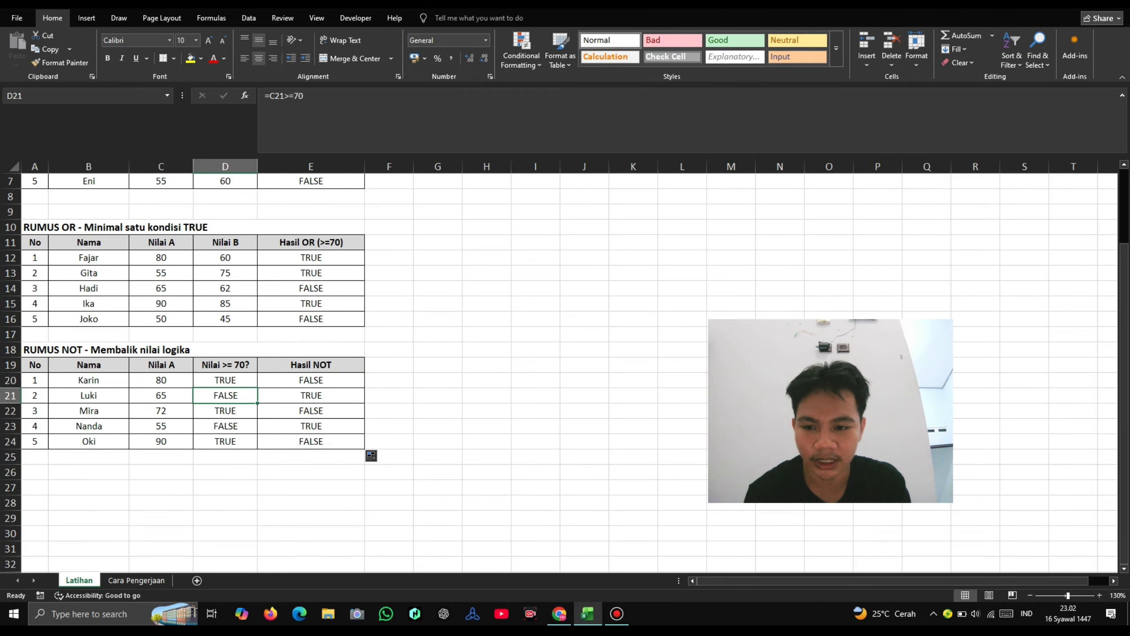
click(311, 395)
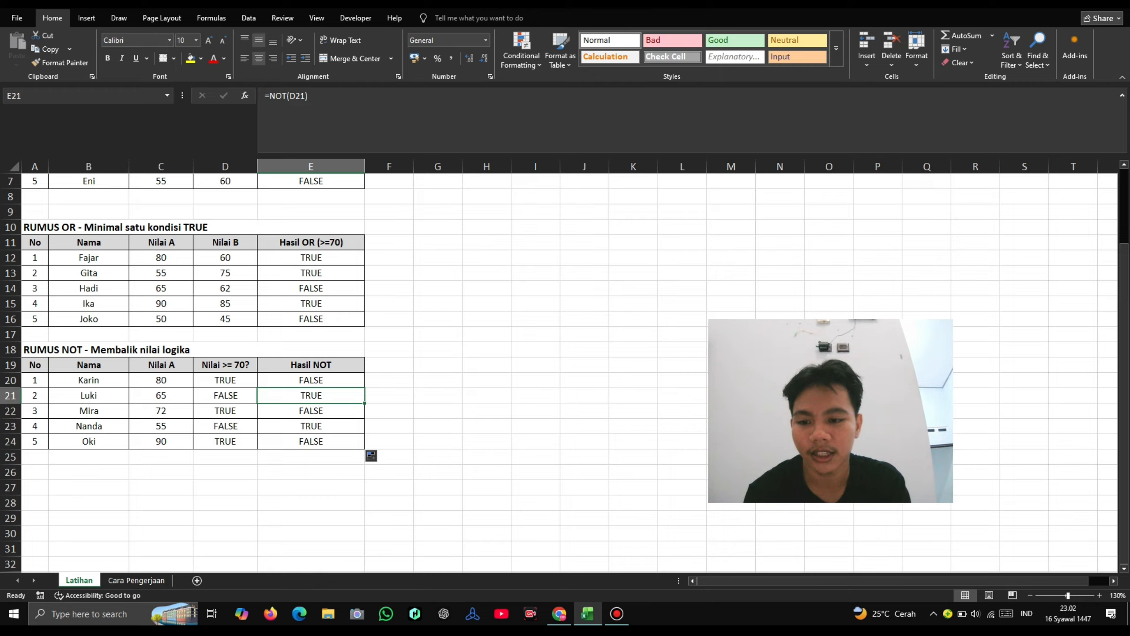
click(225, 411)
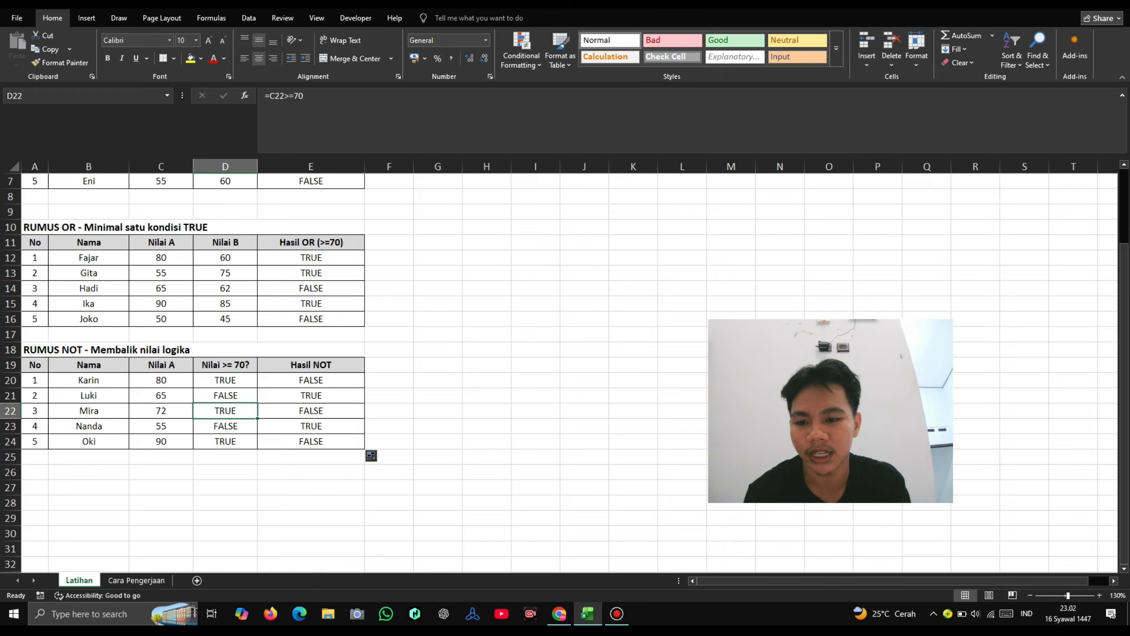
click(310, 411)
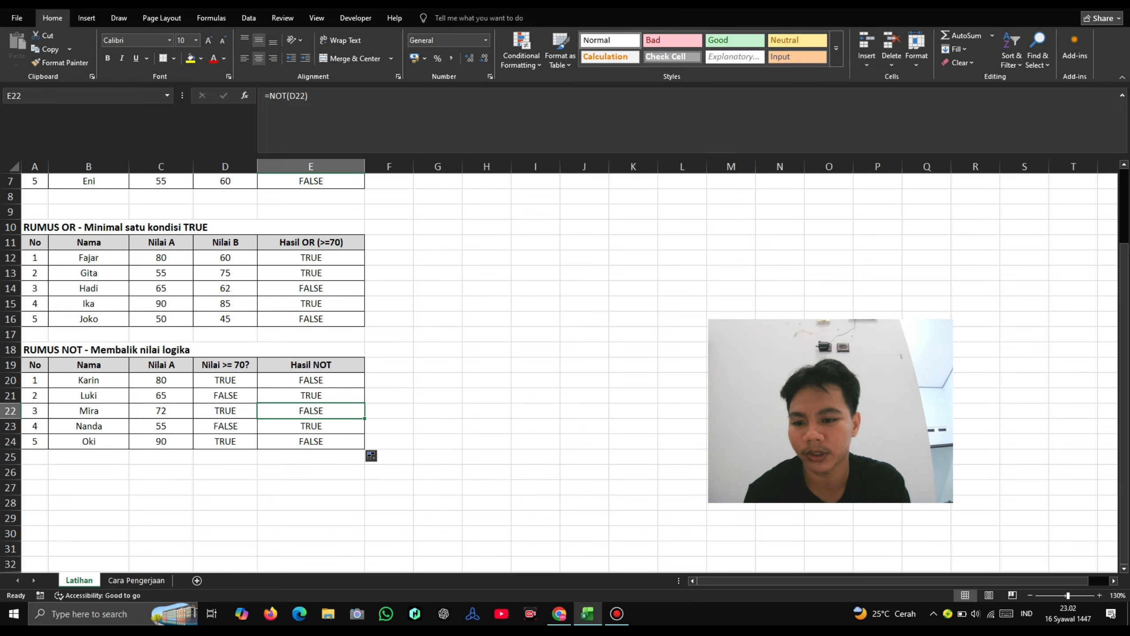
click(225, 426)
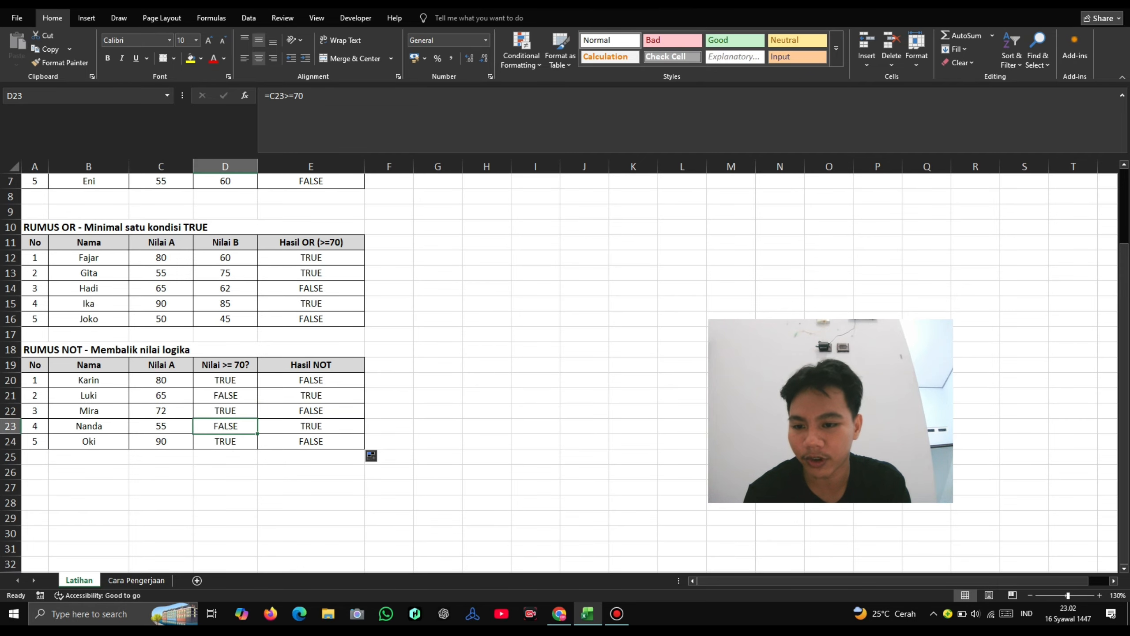
click(311, 426)
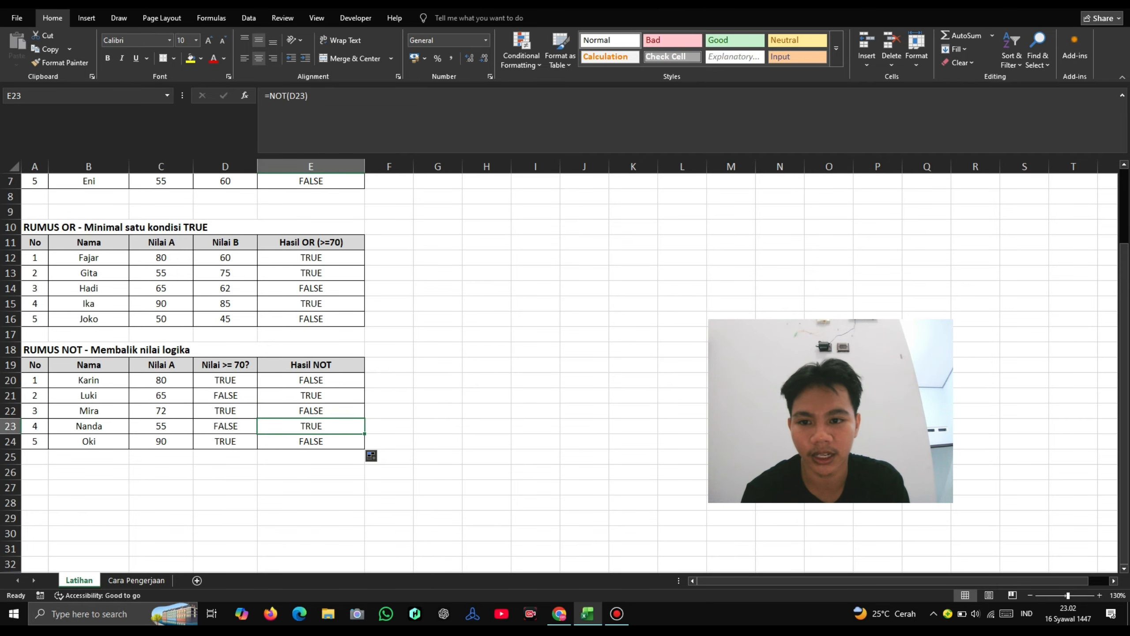
scroll(311, 357, up, 2)
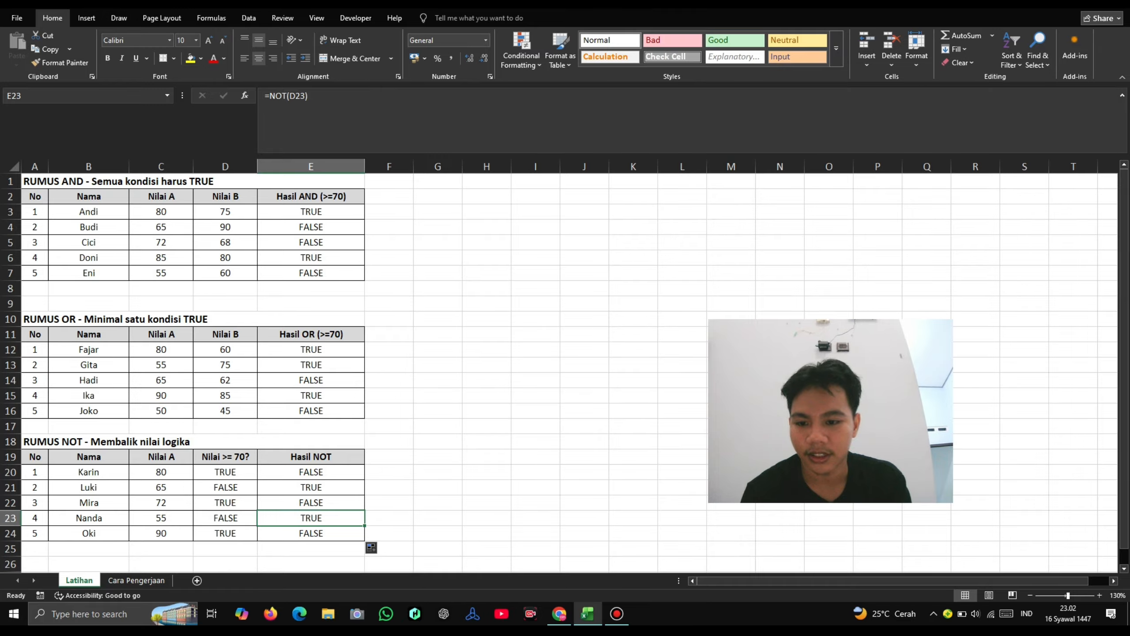